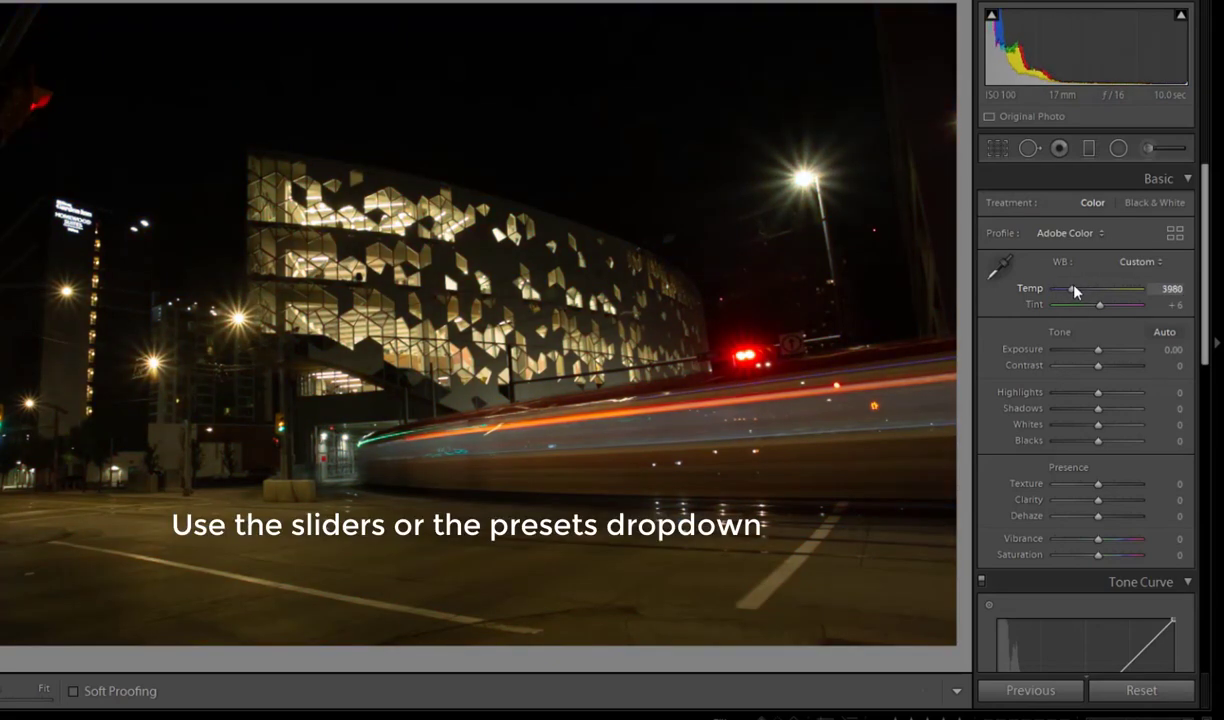
Compare the Daylight, Tungsten and Flash white balance presets, and set a custom temperature of 3881 with tint −1
{"action": "left_click_drag", "start_coordinate": [1074, 290], "coordinate": [1076, 289]}
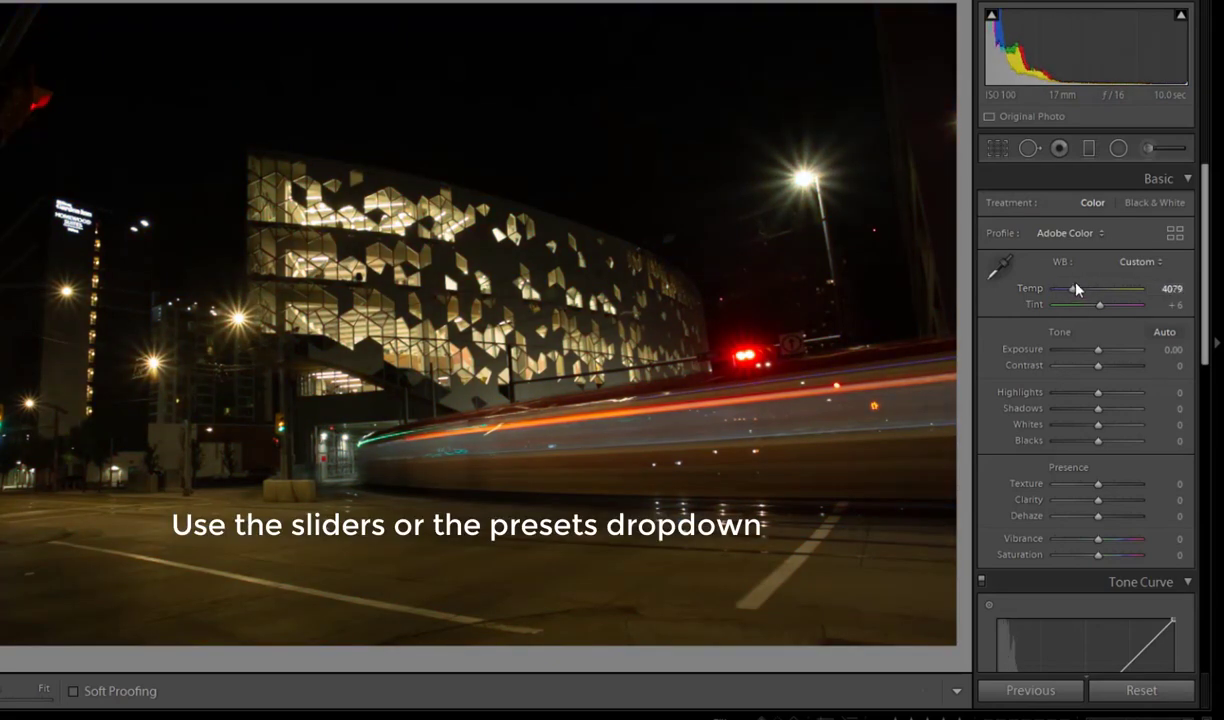
{"action": "left_click", "coordinate": [1160, 263]}
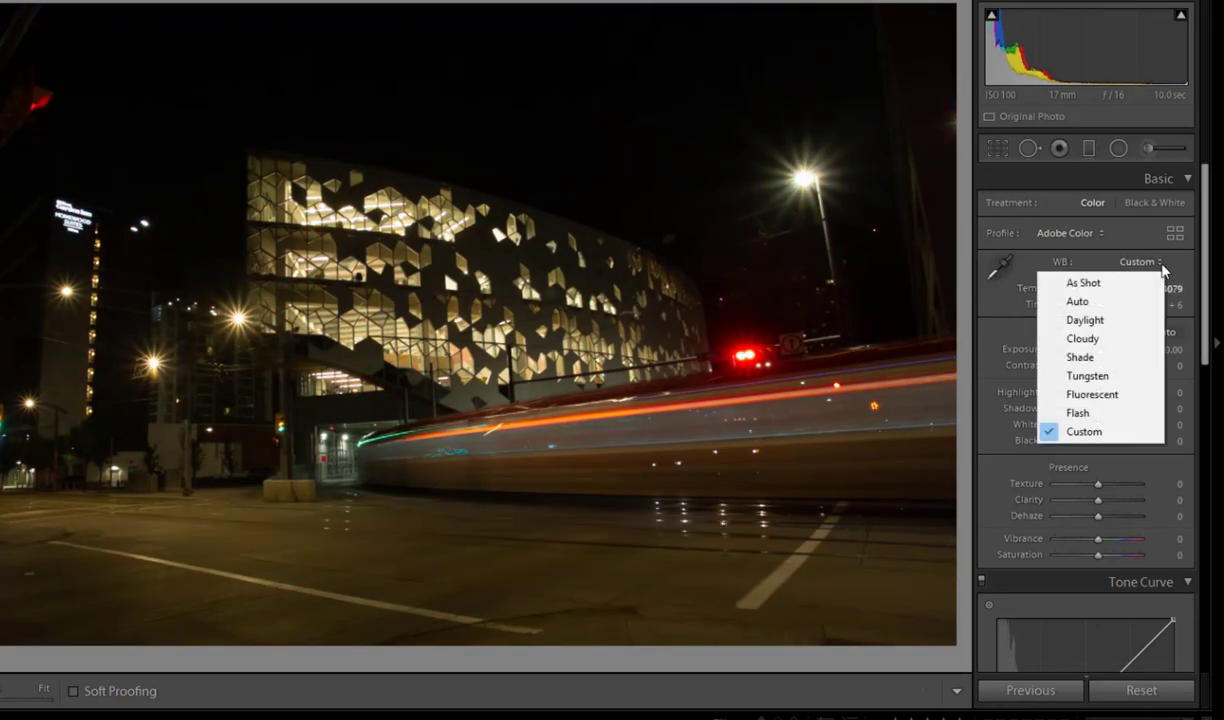
{"action": "left_click", "coordinate": [1097, 322]}
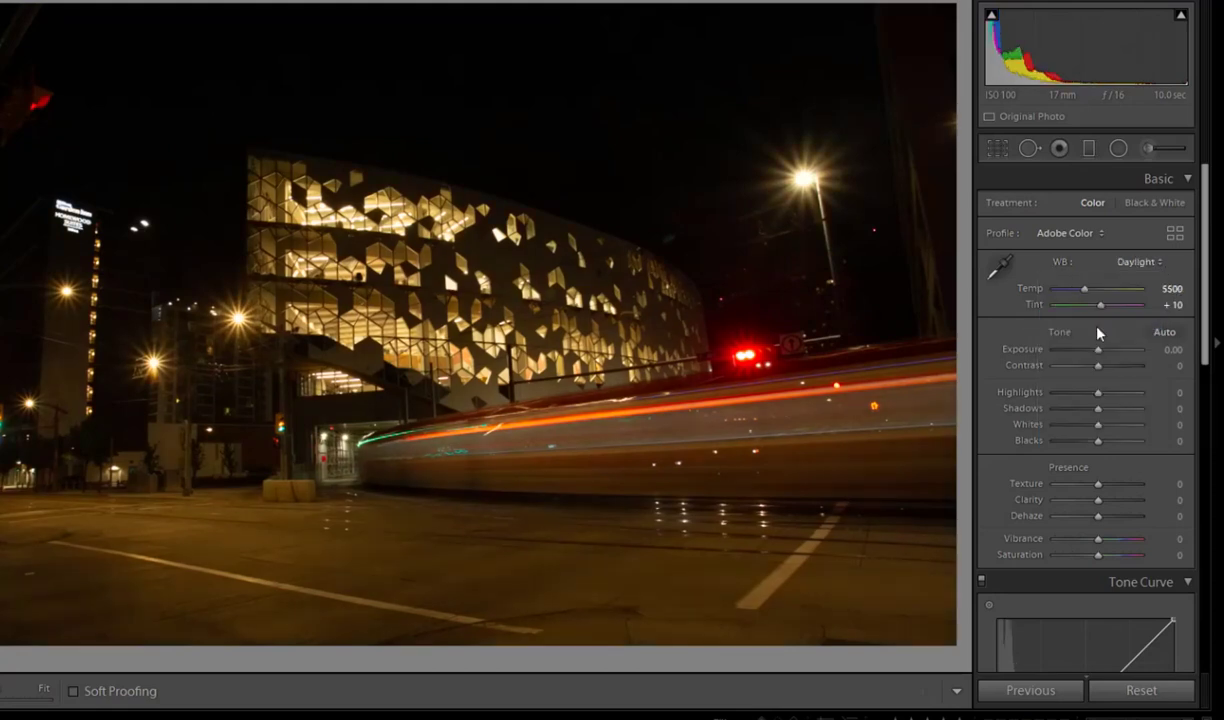
{"action": "left_click", "coordinate": [1147, 272]}
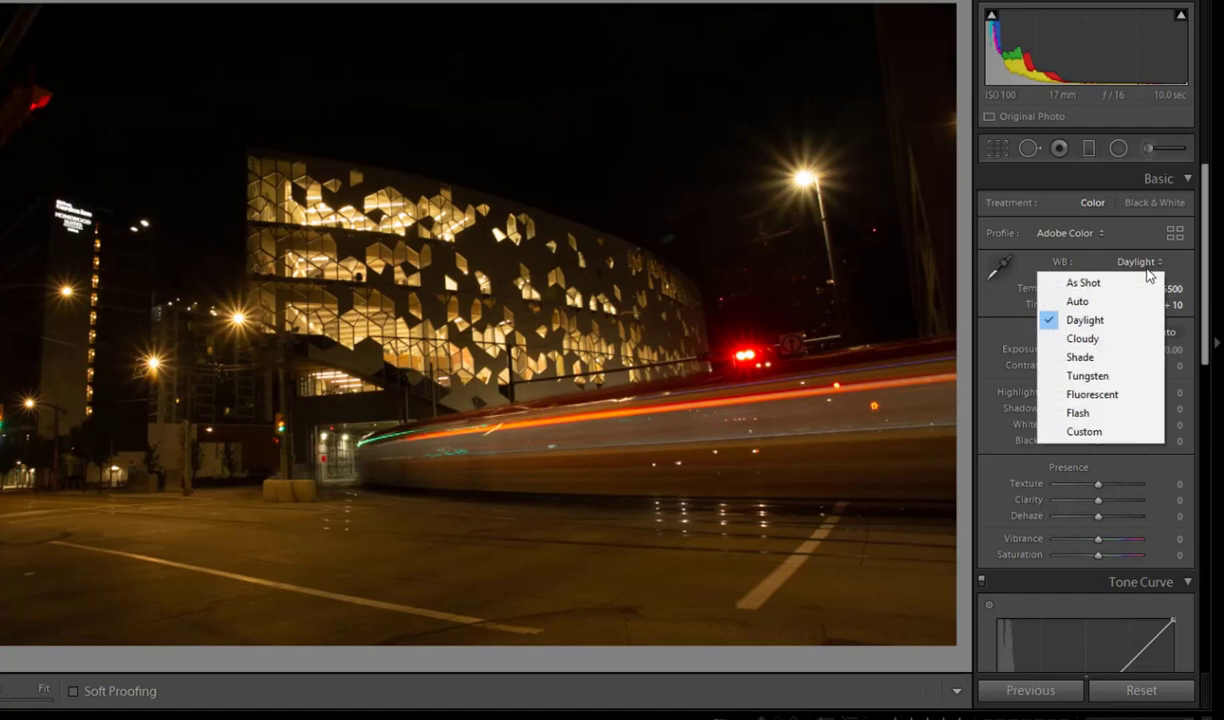
{"action": "left_click", "coordinate": [1088, 376]}
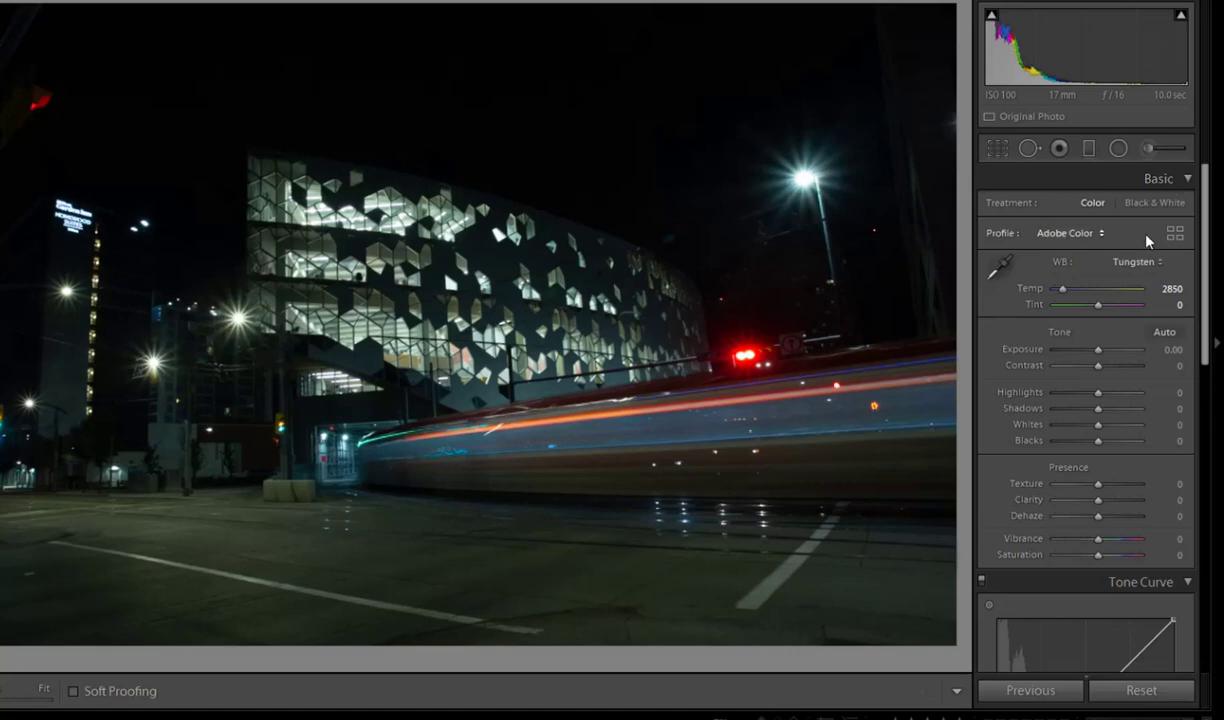
{"action": "left_click", "coordinate": [1136, 262]}
{"action": "left_click", "coordinate": [1085, 413]}
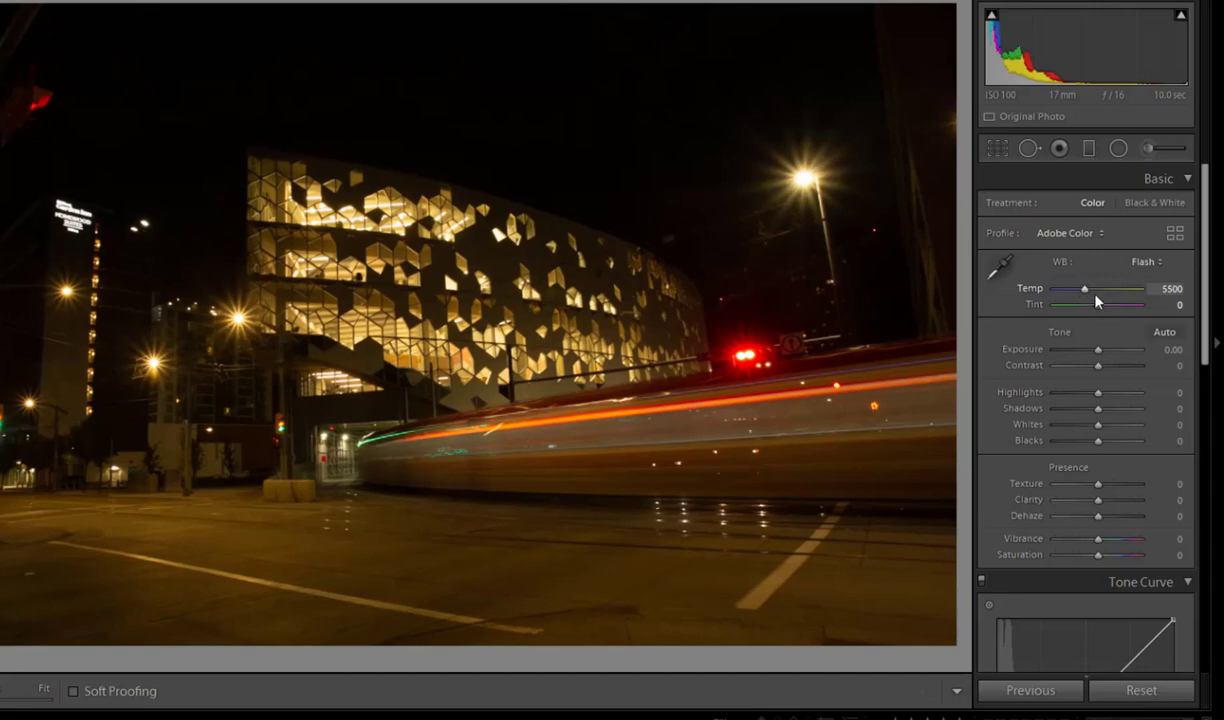
{"action": "mouse_move", "coordinate": [1086, 289]}
{"action": "left_mouse_down"}
{"action": "mouse_move", "coordinate": [1070, 290]}
{"action": "mouse_move", "coordinate": [1099, 310]}
{"action": "left_mouse_up"}
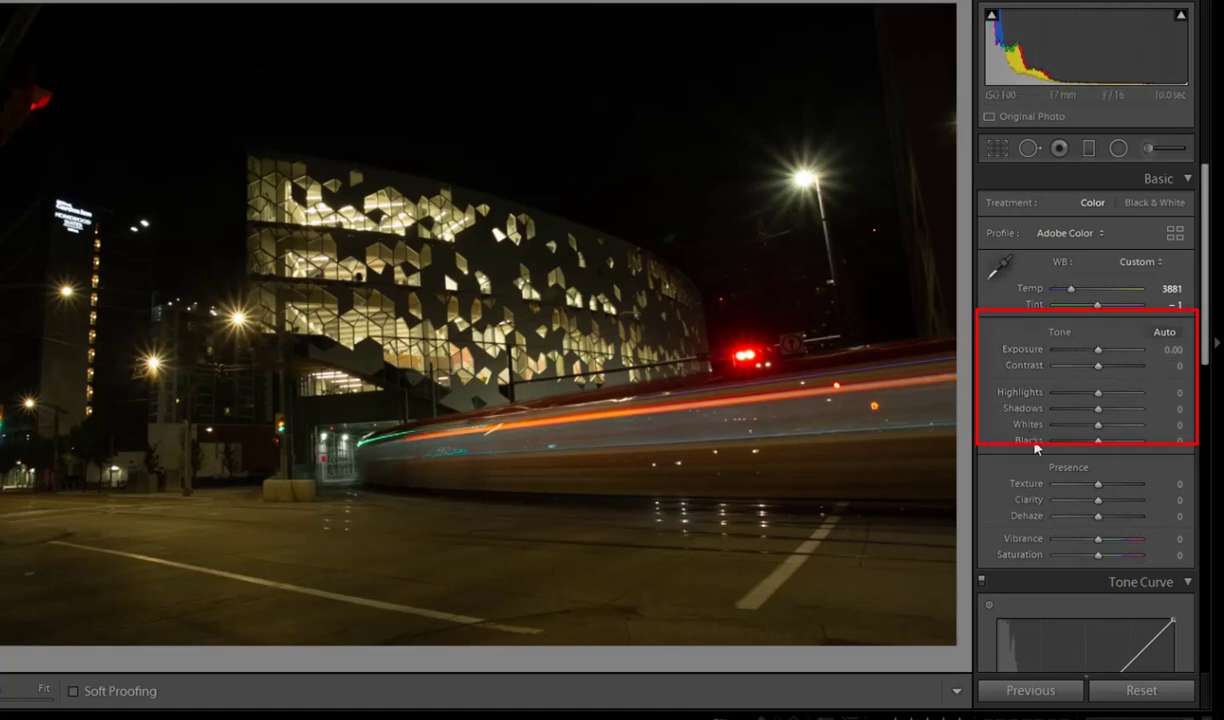
Try the automatic tone adjustment on the photo and undo it
{"action": "left_click", "coordinate": [1163, 333]}
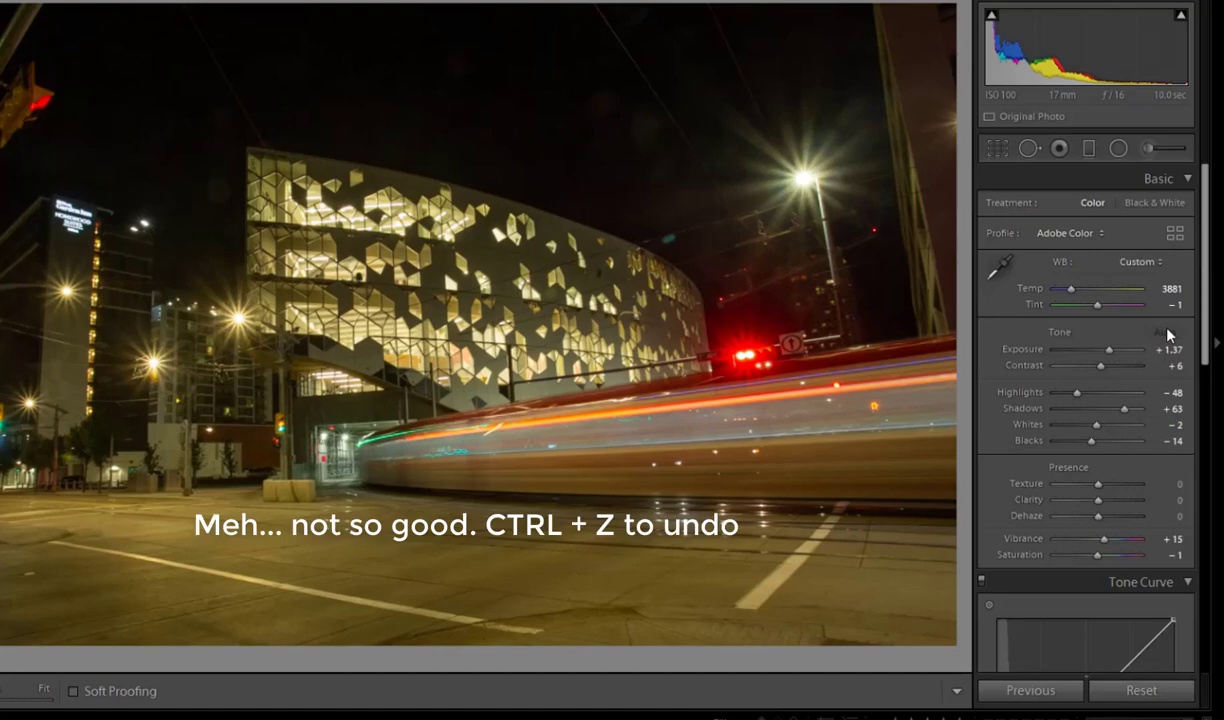
{"action": "key", "text": "ctrl+z"}
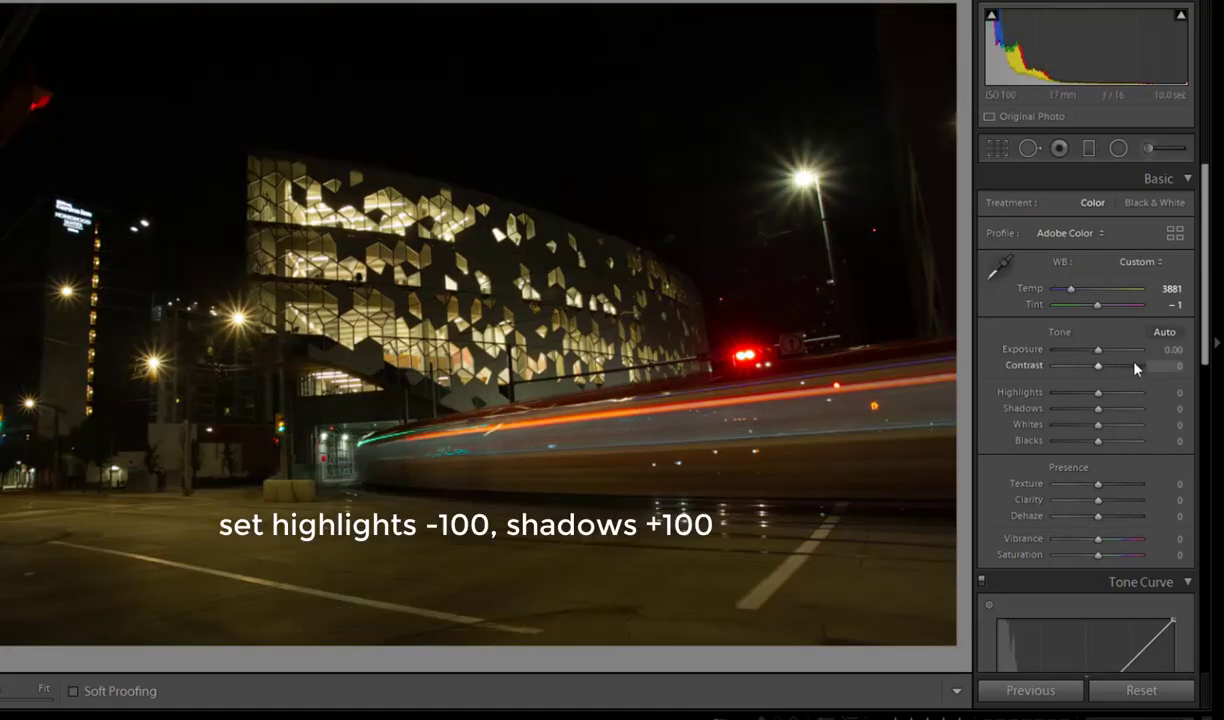
Adjust the photo's tone to Highlights −100, Shadows +100, Whites +68 and Blacks +13
{"action": "left_click_drag", "start_coordinate": [1098, 392], "coordinate": [1020, 407]}
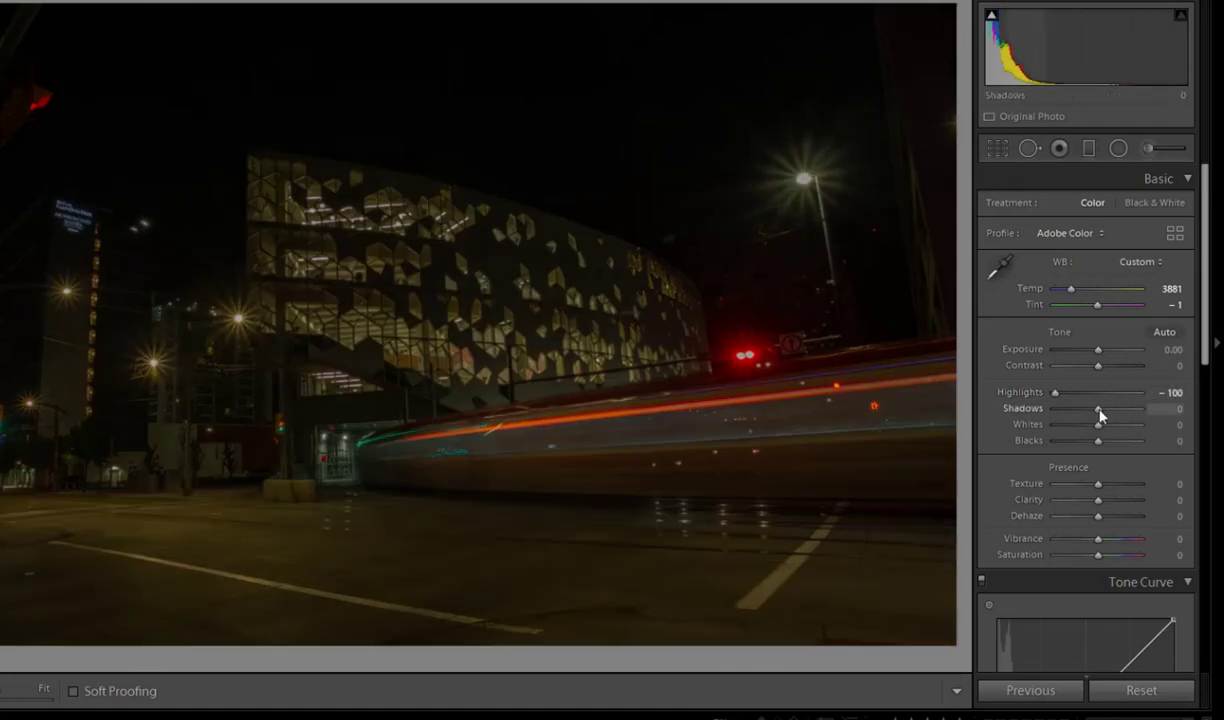
{"action": "left_click_drag", "start_coordinate": [1101, 415], "coordinate": [1186, 404]}
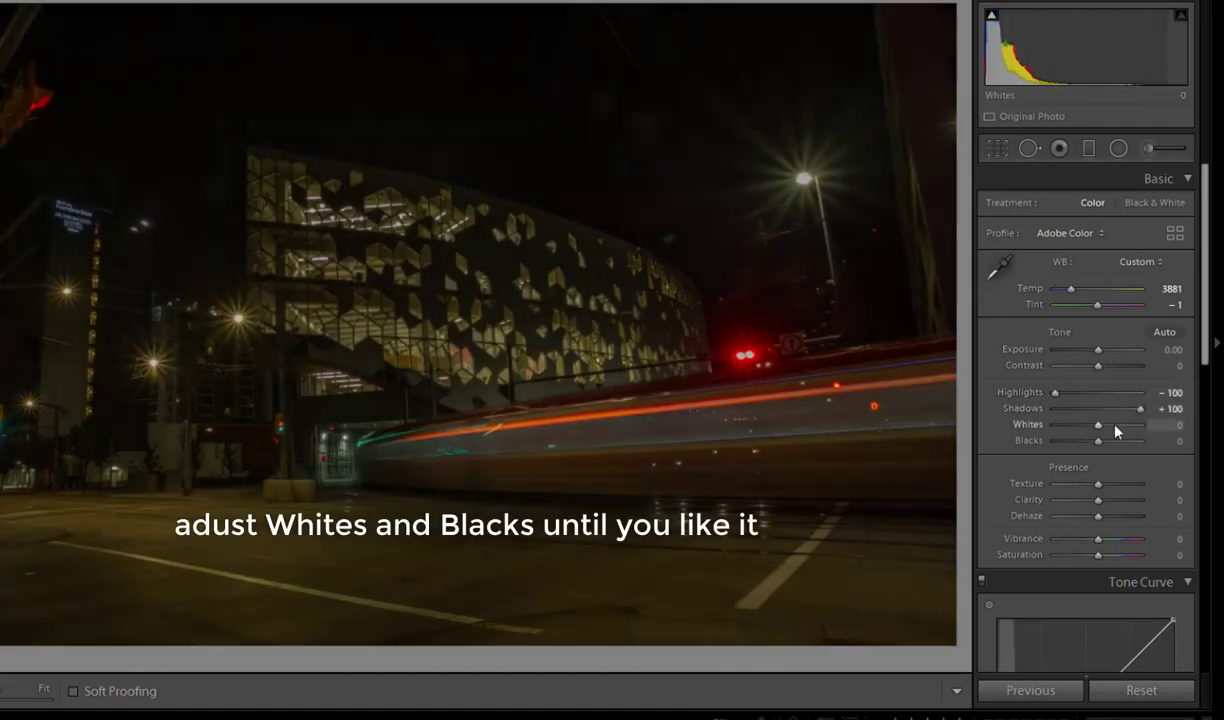
{"action": "left_click_drag", "start_coordinate": [1098, 425], "coordinate": [1018, 420]}
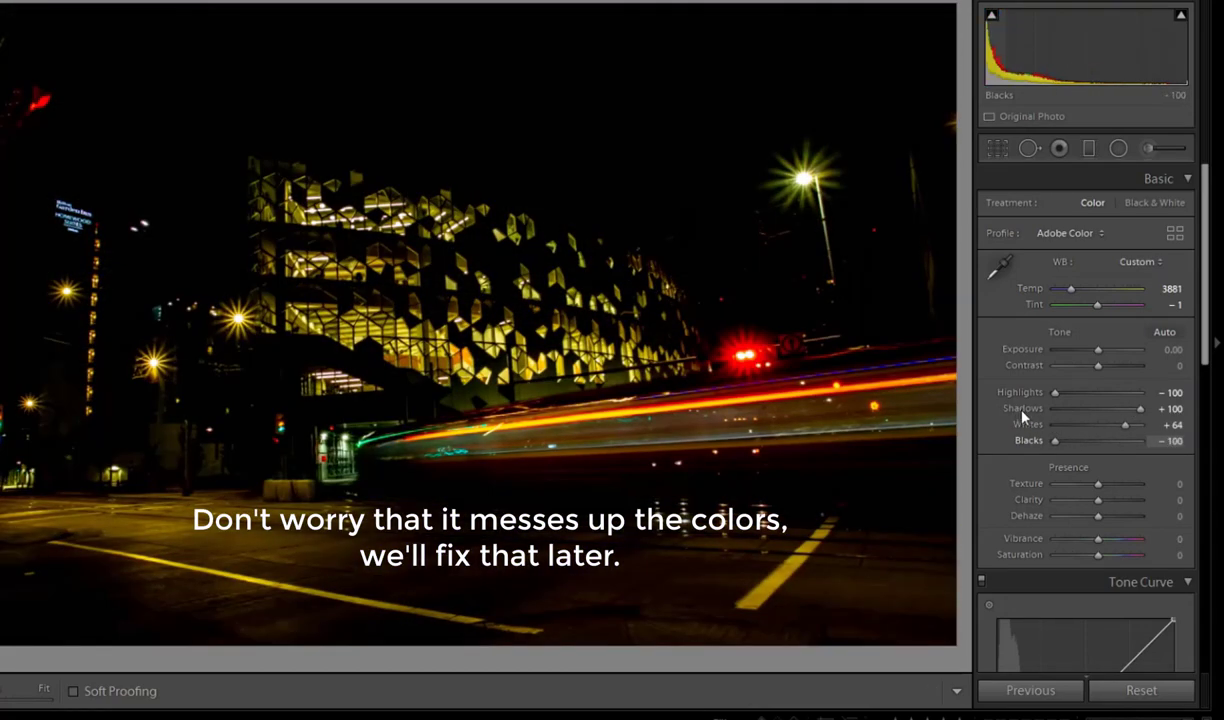
{"action": "left_click_drag", "start_coordinate": [1022, 417], "coordinate": [1128, 433]}
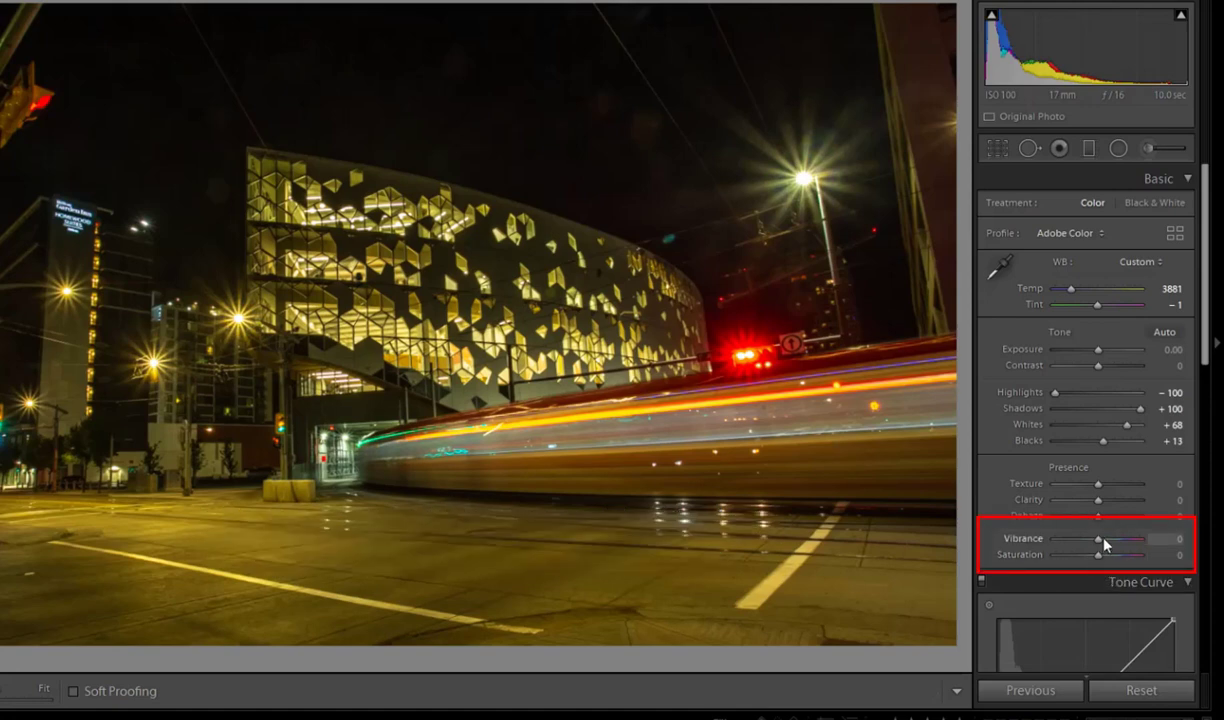
Tame the strong yellows by setting Vibrance to −35 and Saturation to +3
{"action": "left_click_drag", "start_coordinate": [1104, 543], "coordinate": [1080, 545]}
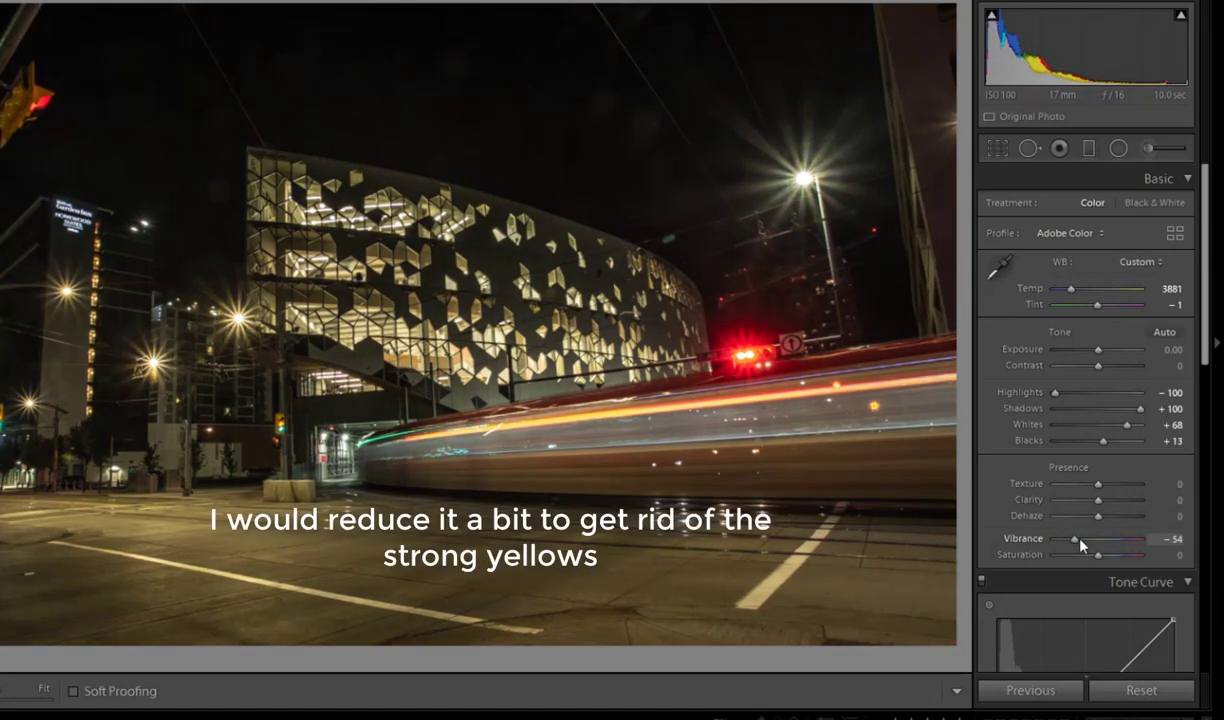
{"action": "mouse_move", "coordinate": [1080, 545]}
{"action": "left_mouse_down"}
{"action": "mouse_move", "coordinate": [1132, 530]}
{"action": "mouse_move", "coordinate": [1073, 537]}
{"action": "mouse_move", "coordinate": [1087, 535]}
{"action": "left_mouse_up"}
{"action": "left_click_drag", "start_coordinate": [1087, 535], "coordinate": [1028, 561]}
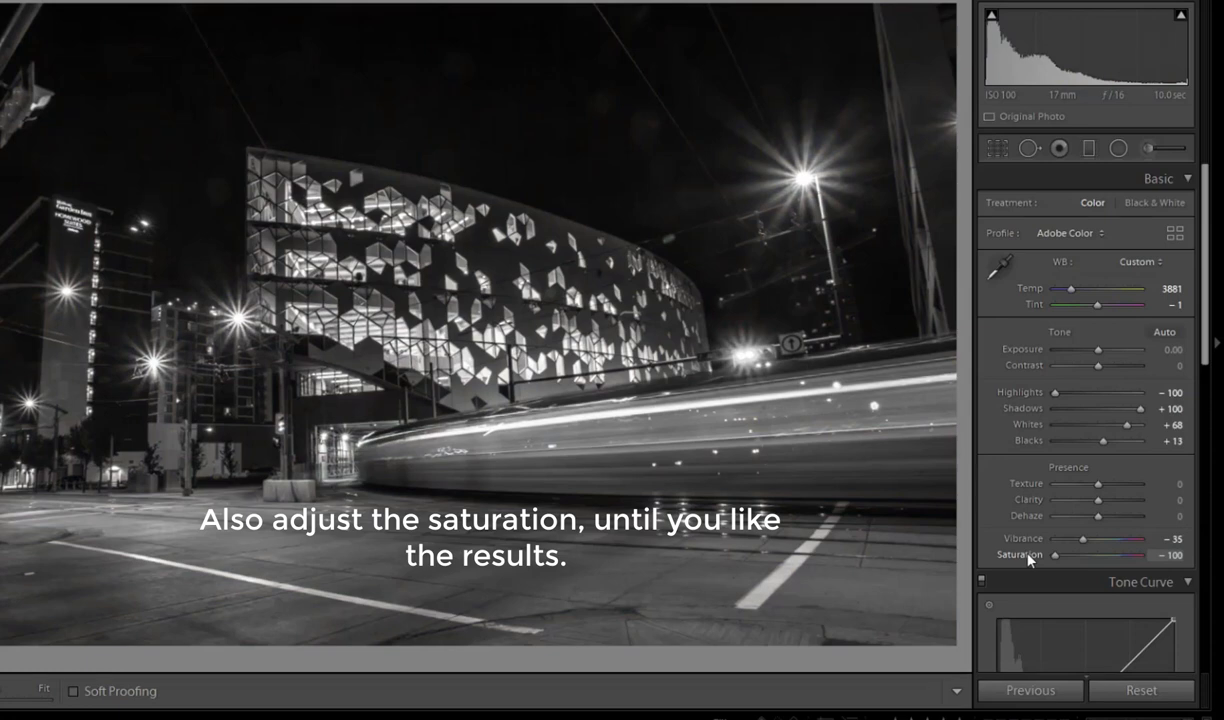
{"action": "left_click_drag", "start_coordinate": [1032, 560], "coordinate": [1100, 558]}
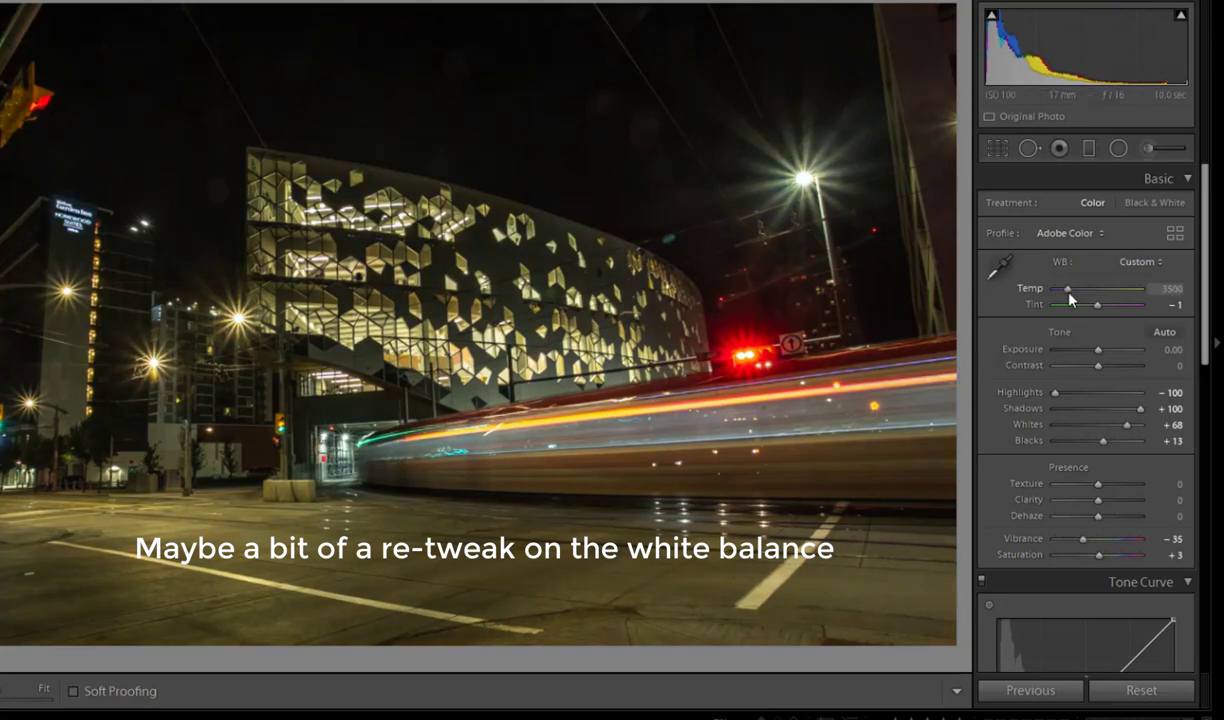
Refine the white balance by testing other temperatures, settling on temperature 3881 and tint +13
{"action": "mouse_move", "coordinate": [1072, 290]}
{"action": "left_mouse_down"}
{"action": "mouse_move", "coordinate": [1103, 292]}
{"action": "mouse_move", "coordinate": [1063, 311]}
{"action": "mouse_move", "coordinate": [1077, 306]}
{"action": "left_mouse_up"}
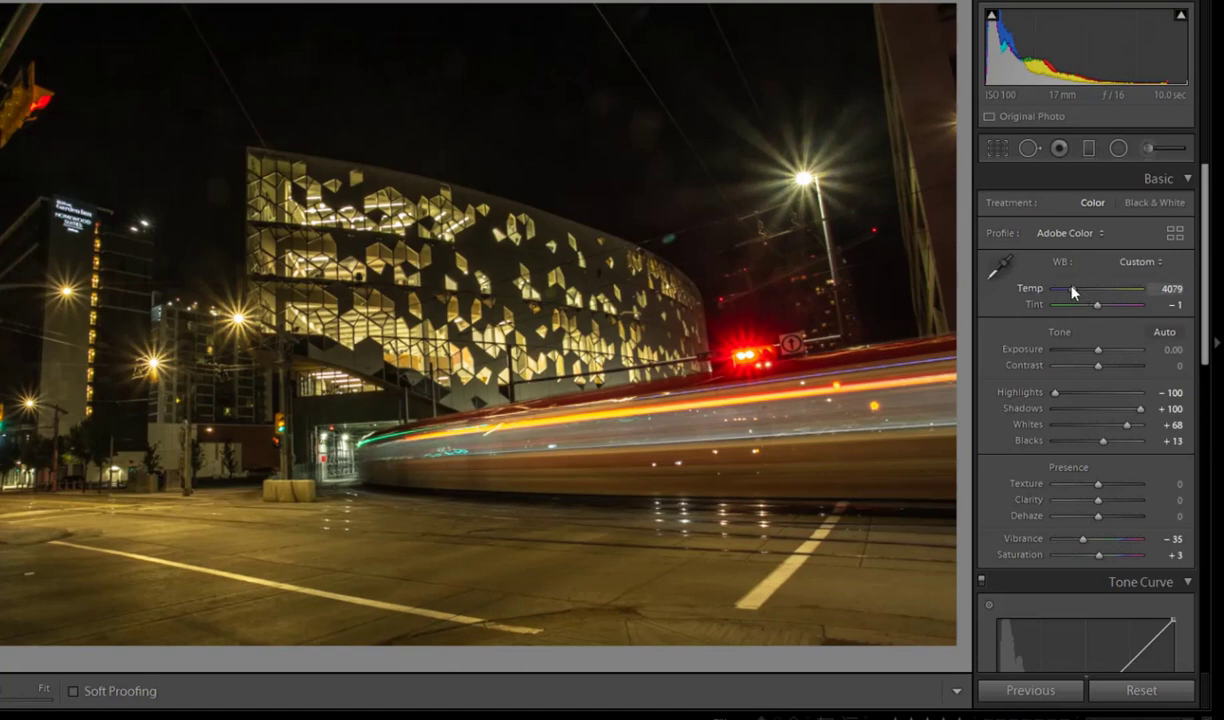
{"action": "left_click_drag", "start_coordinate": [1071, 287], "coordinate": [1100, 308]}
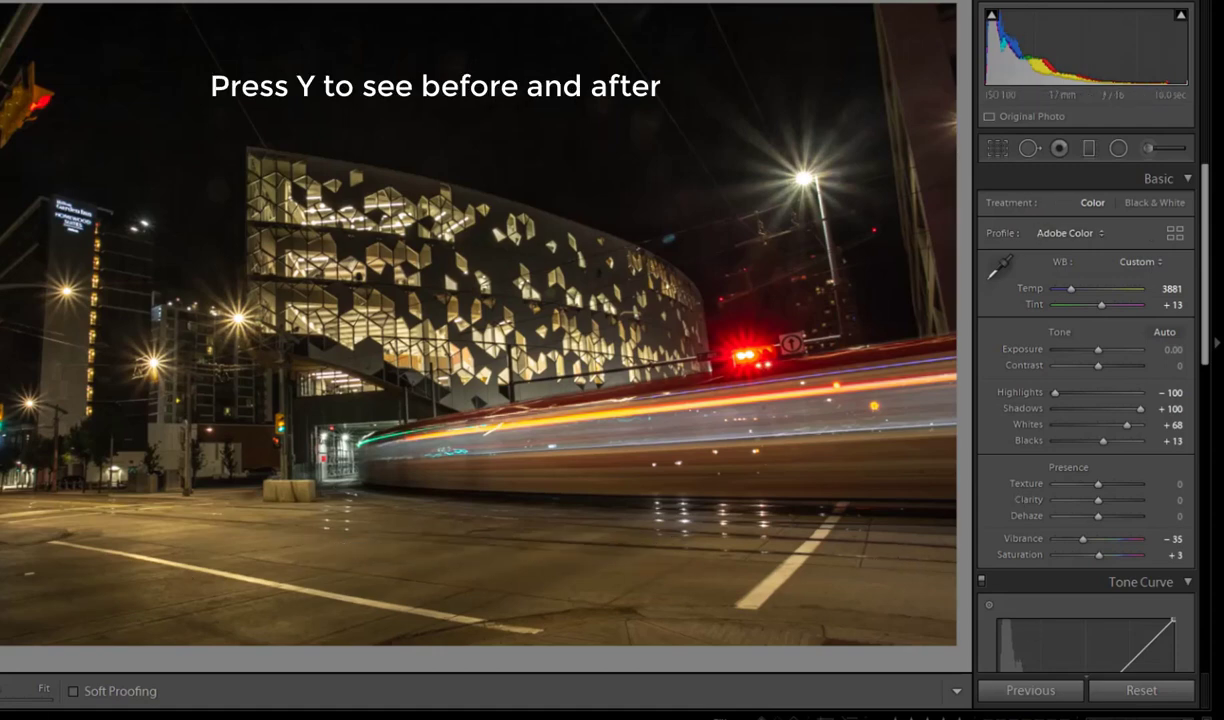
Compare the photo before and after editing in the split and side-by-side views, and return to the single view
{"action": "key", "text": "y"}
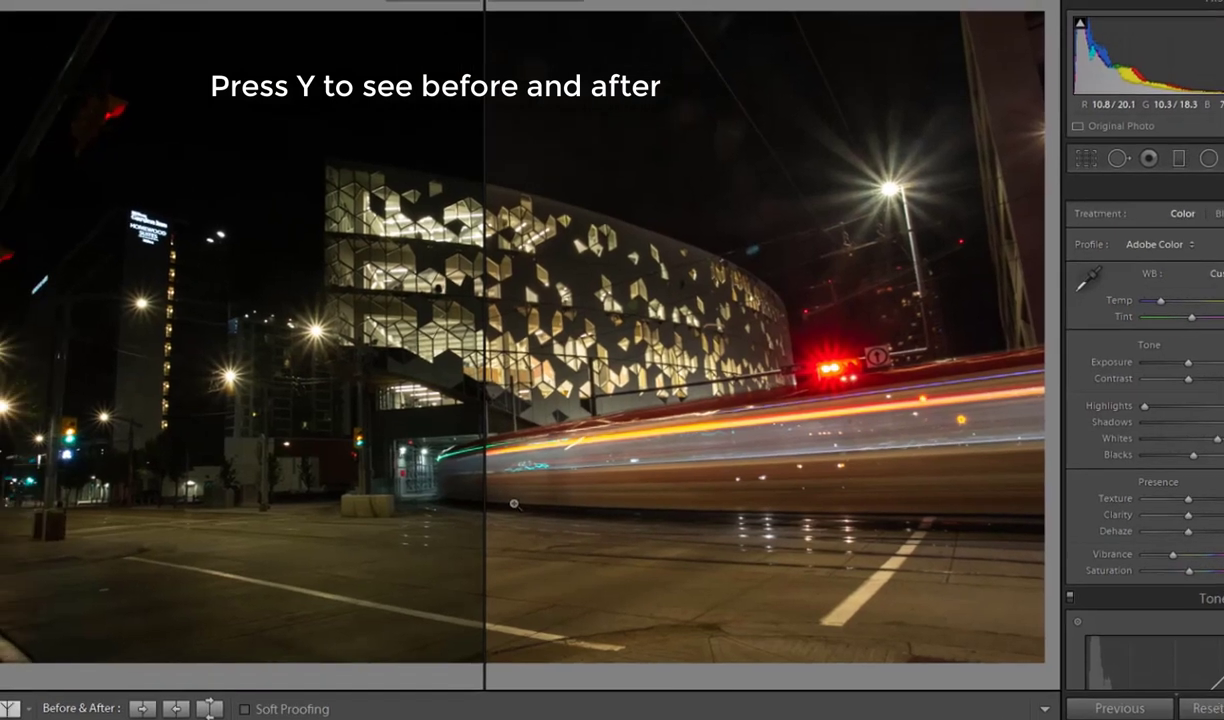
{"action": "key", "text": "y"}
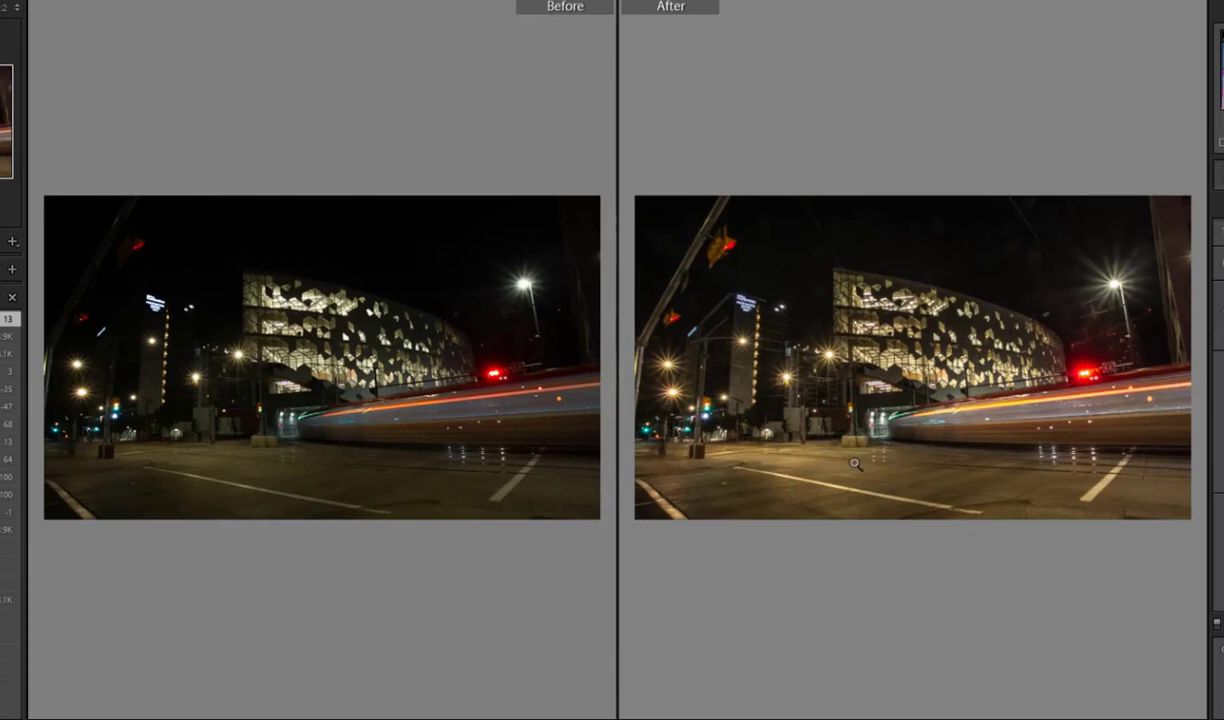
{"action": "key", "text": "y"}
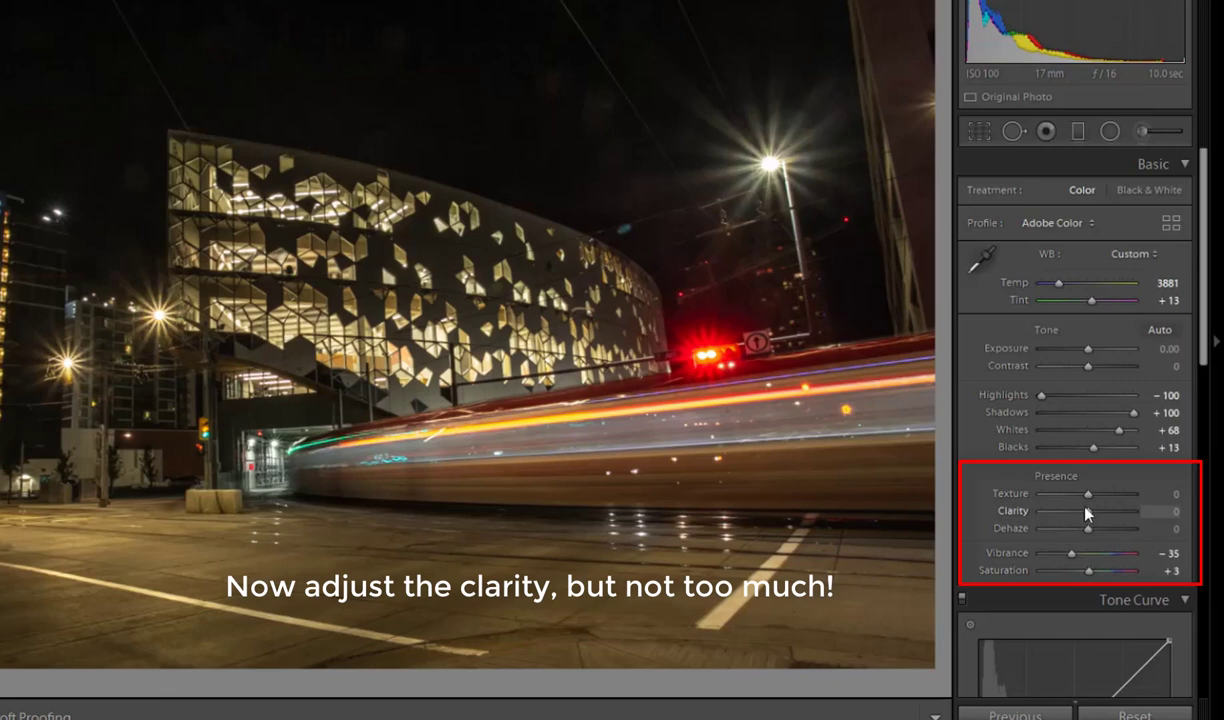
Test weaker and stronger Clarity on the photo and set it to +41
{"action": "left_click_drag", "start_coordinate": [1090, 514], "coordinate": [910, 550]}
{"action": "left_click_drag", "start_coordinate": [1041, 511], "coordinate": [1107, 540]}
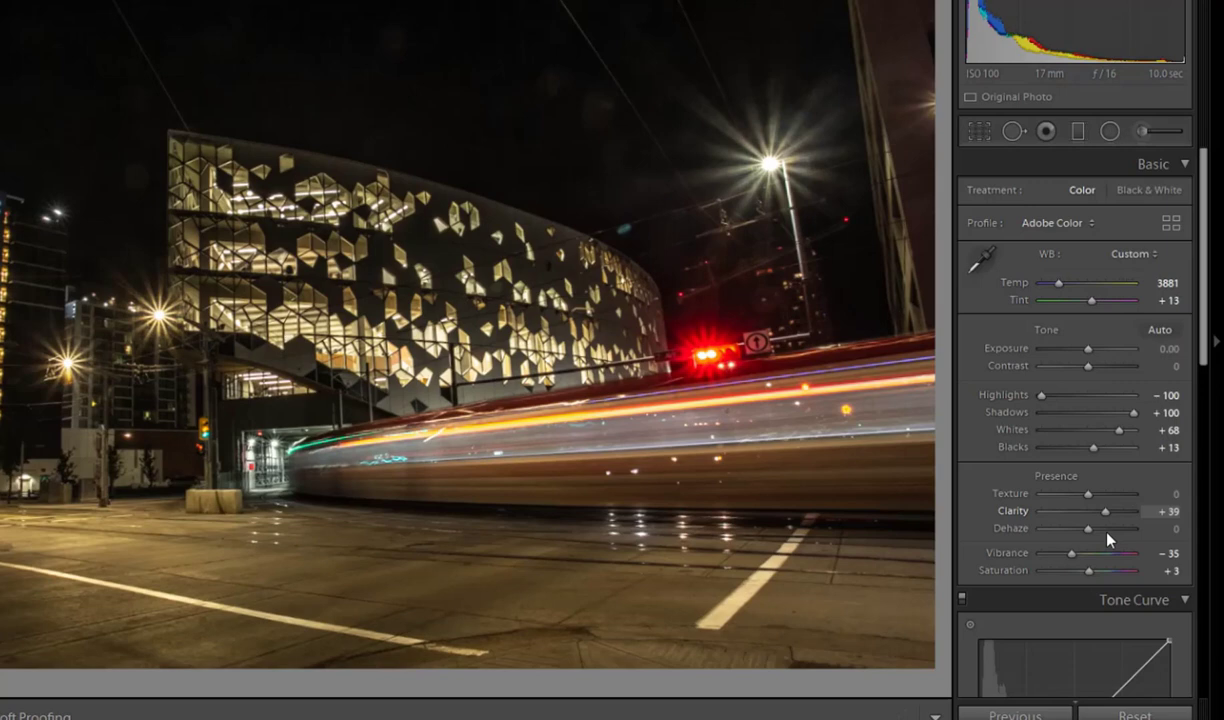
{"action": "left_click_drag", "start_coordinate": [1107, 540], "coordinate": [1101, 529]}
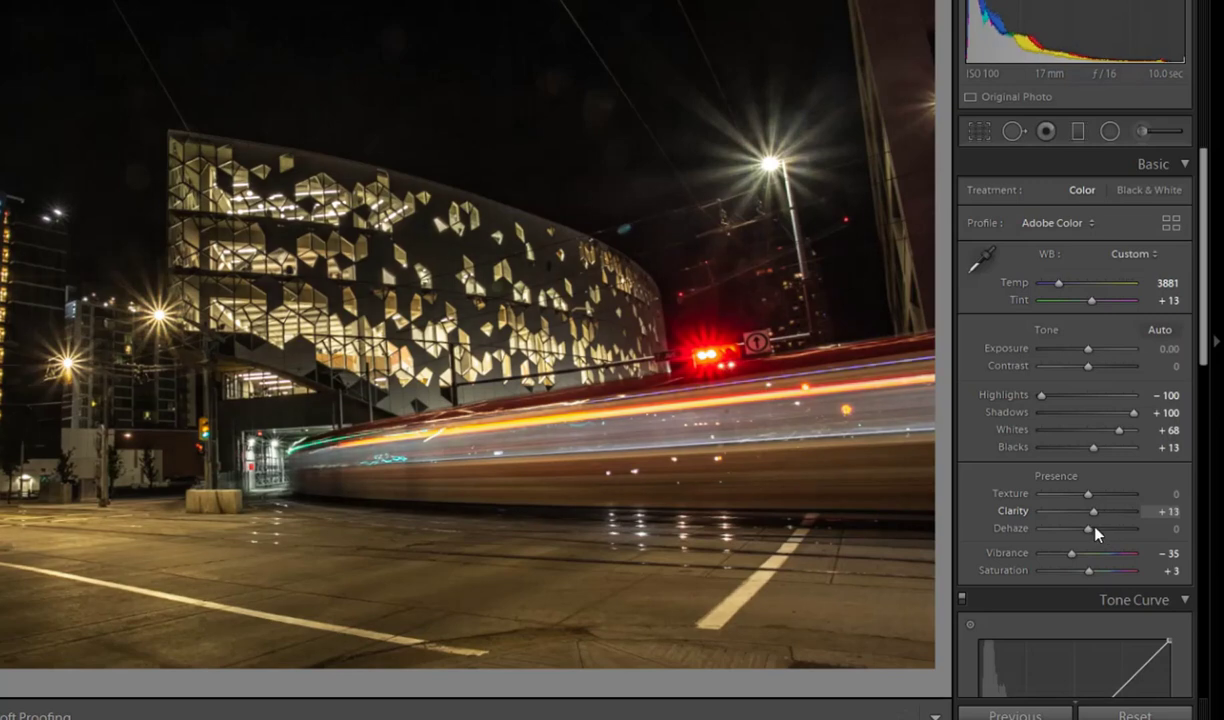
{"action": "left_click_drag", "start_coordinate": [1100, 533], "coordinate": [1105, 518]}
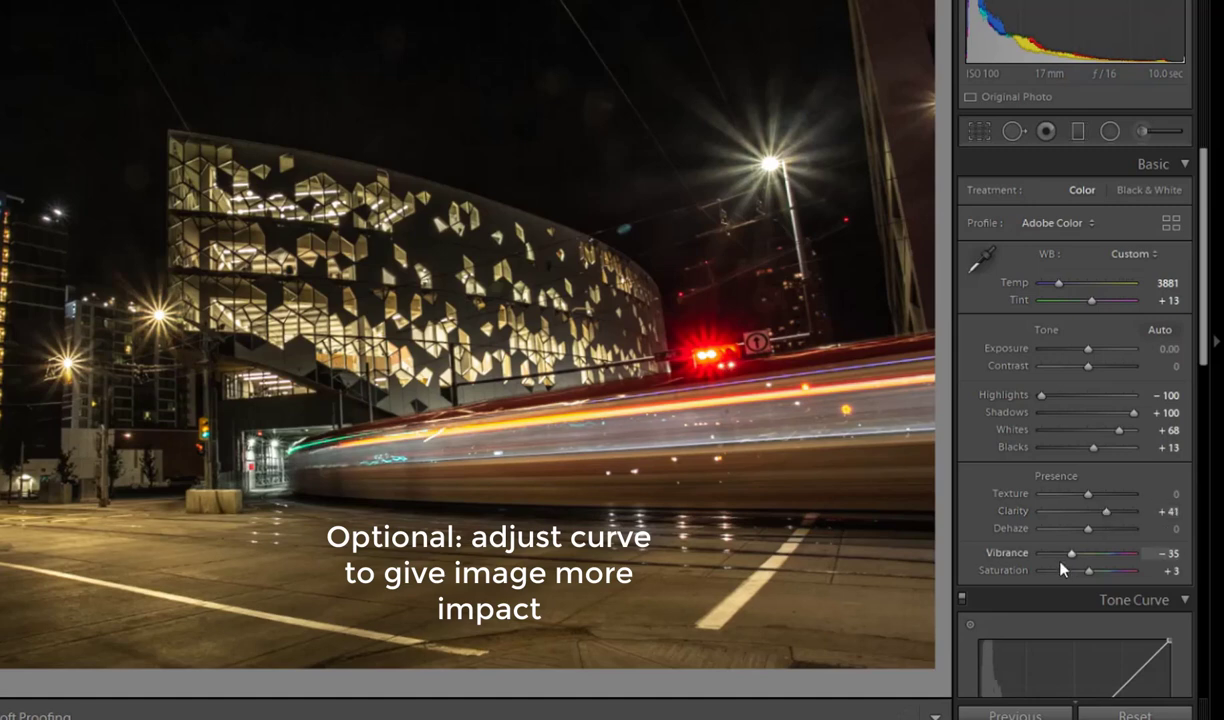
Try a gentle S-curve with raised highlights on the RGB tone curve, and flatten the curve back to linear
{"action": "scroll", "coordinate": [1087, 620], "scroll_direction": "down", "scroll_amount": 2}
{"action": "scroll", "coordinate": [1087, 626], "scroll_direction": "down", "scroll_amount": 4}
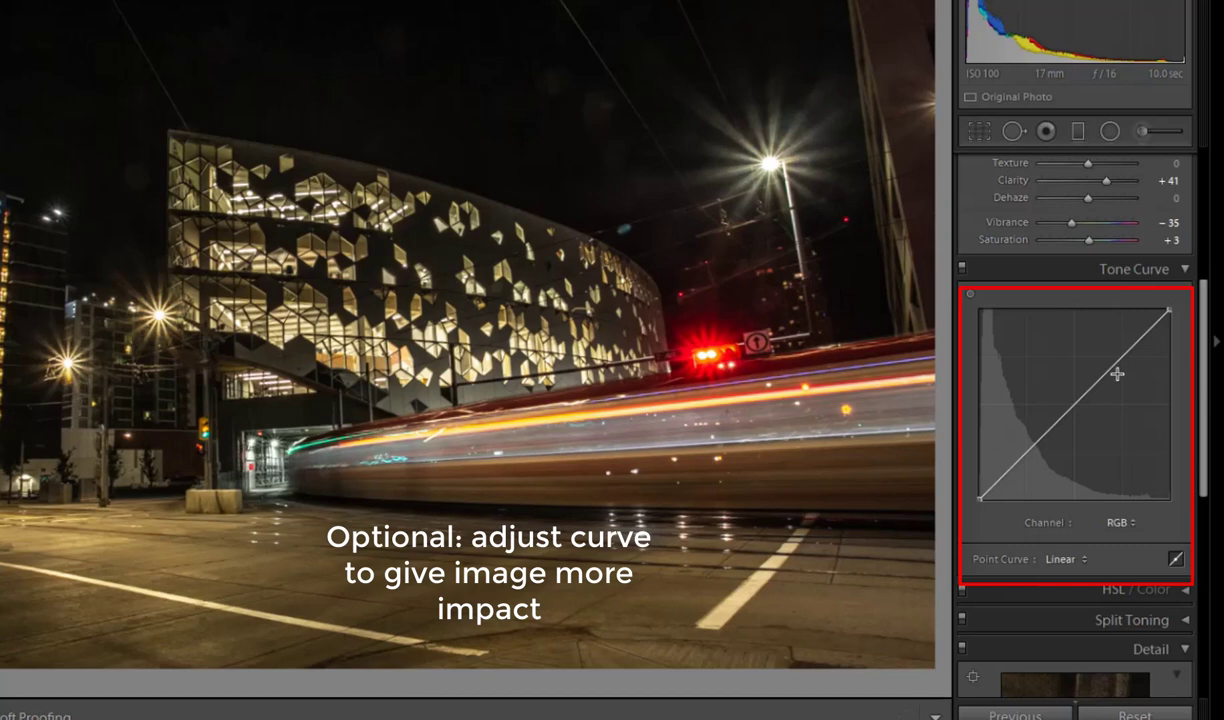
{"action": "left_click_drag", "start_coordinate": [1121, 357], "coordinate": [1120, 349]}
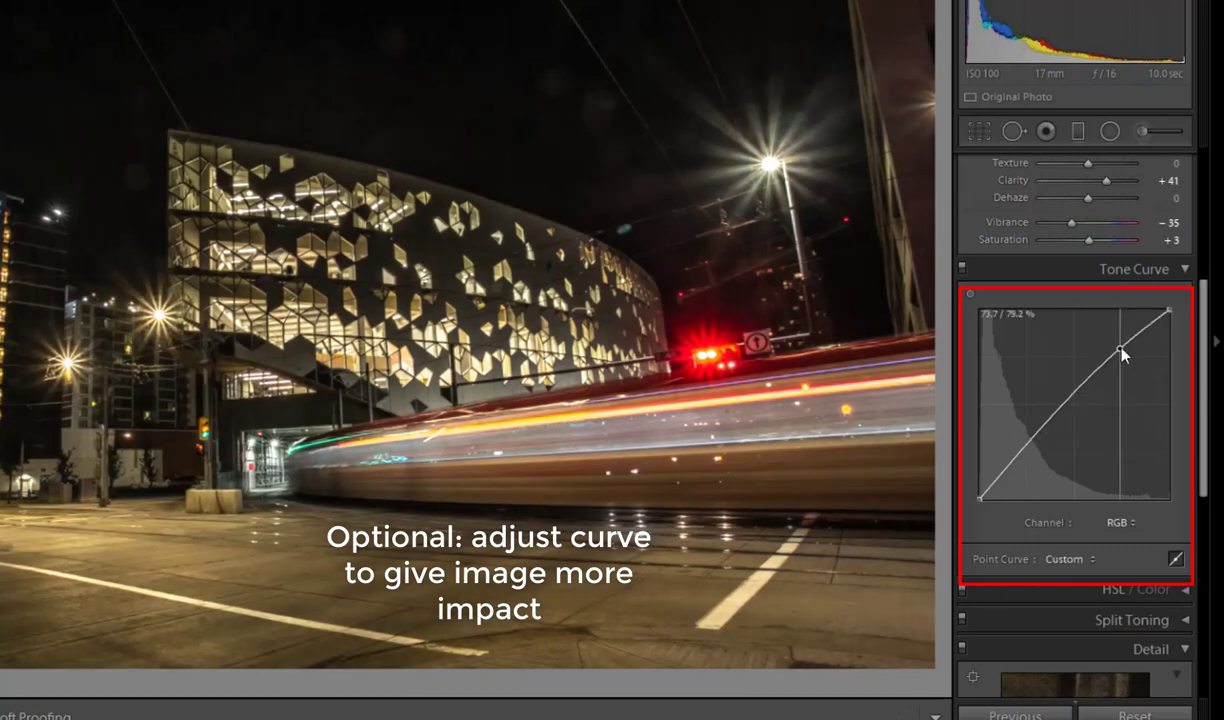
{"action": "mouse_move", "coordinate": [1022, 456]}
{"action": "left_mouse_down"}
{"action": "mouse_move", "coordinate": [1016, 498]}
{"action": "mouse_move", "coordinate": [1026, 442]}
{"action": "mouse_move", "coordinate": [1033, 458]}
{"action": "mouse_move", "coordinate": [1037, 444]}
{"action": "left_mouse_up"}
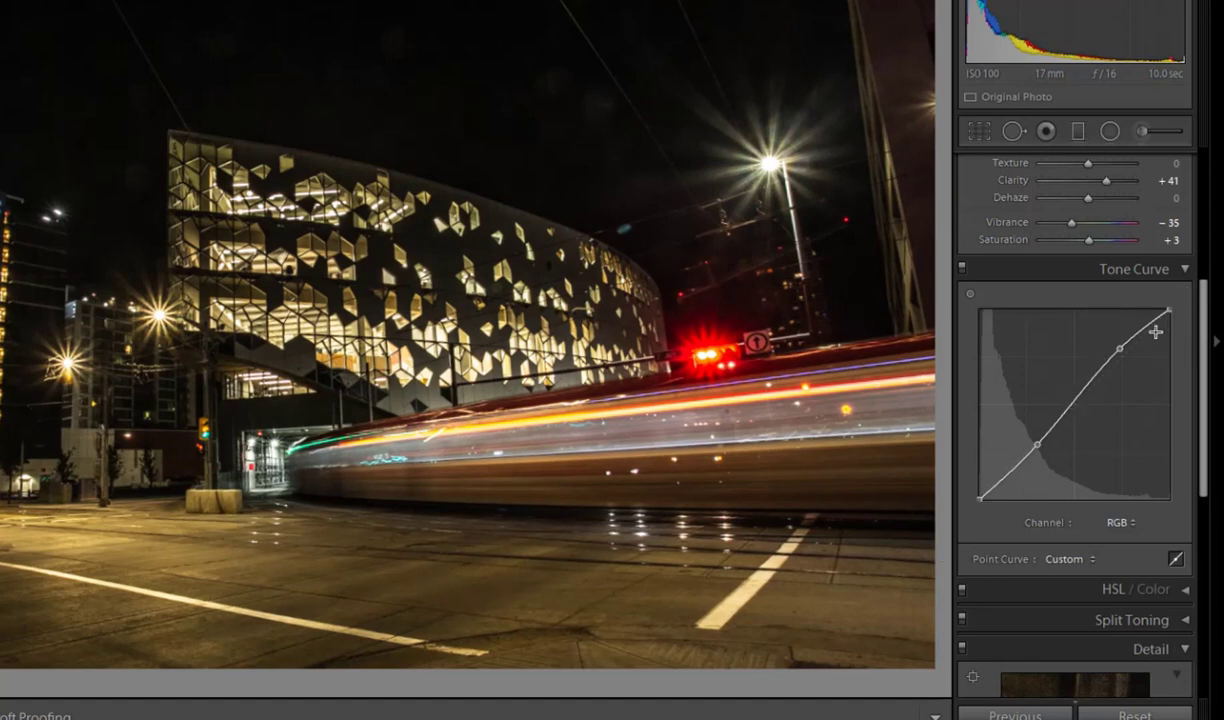
{"action": "right_click", "coordinate": [1076, 340]}
{"action": "left_click", "coordinate": [1082, 347]}
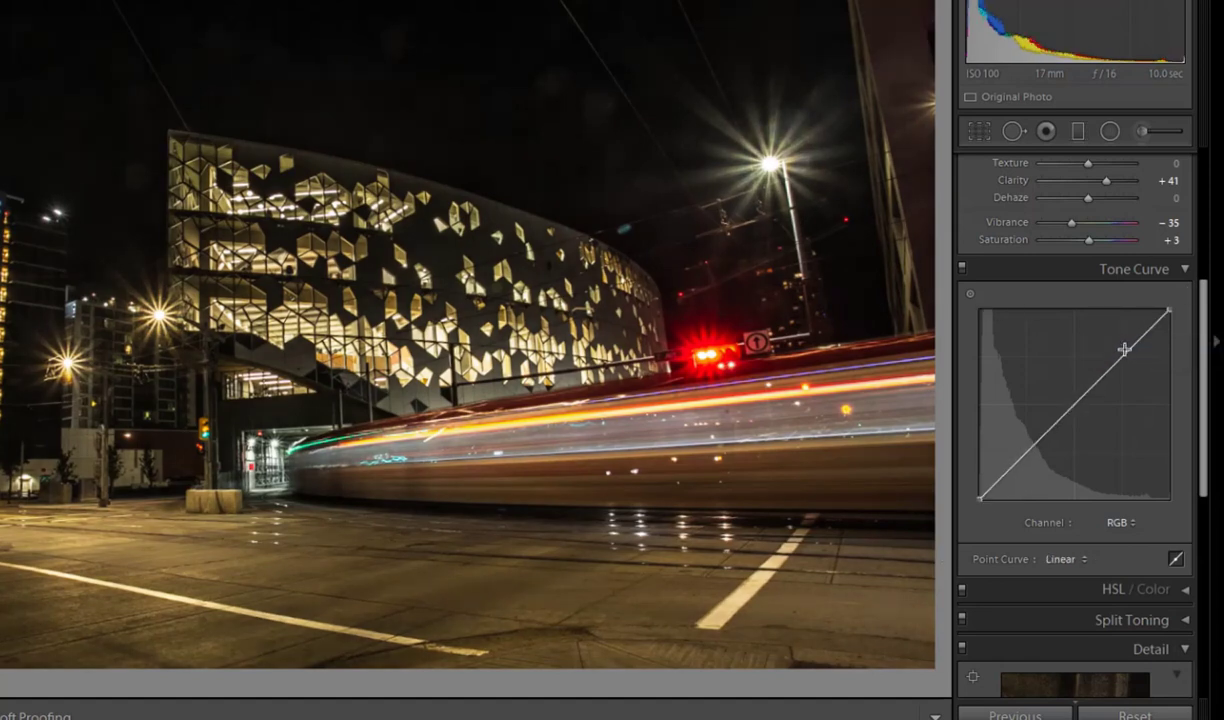
Set the sharpening Amount to 70 and Masking to 81, with Luminance noise reduction at 29
{"action": "left_click", "coordinate": [1183, 270]}
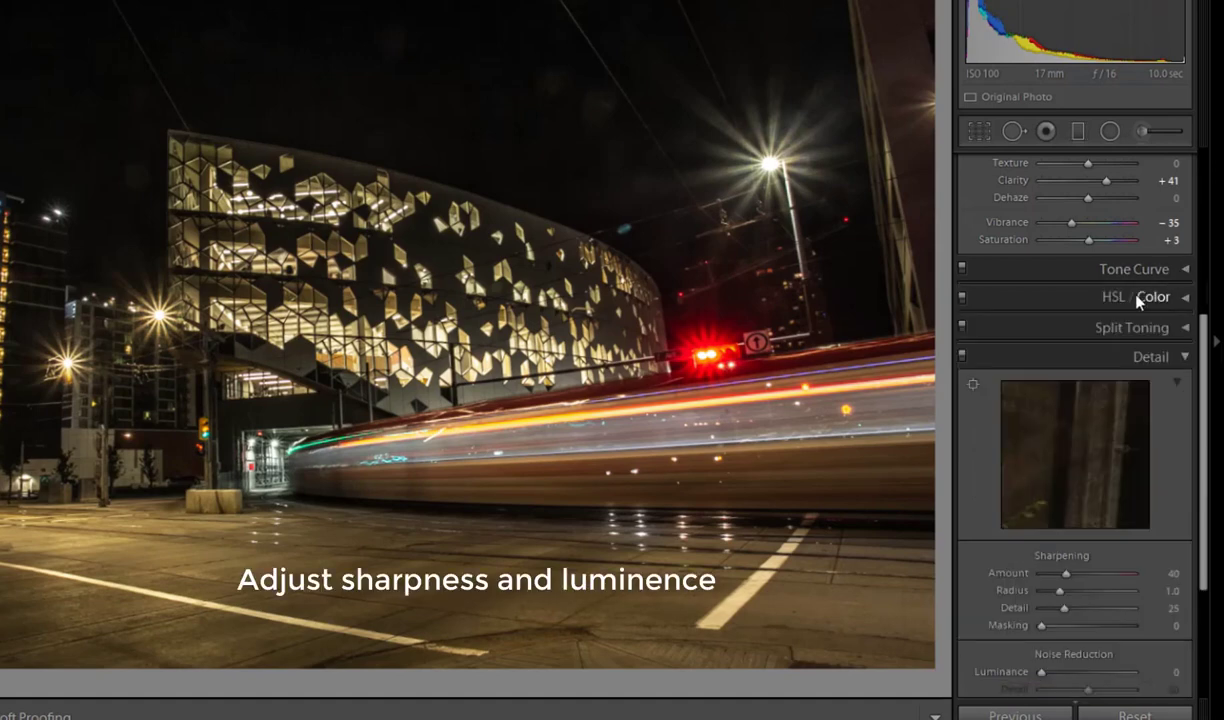
{"action": "scroll", "coordinate": [1018, 562], "scroll_direction": "down", "scroll_amount": 3}
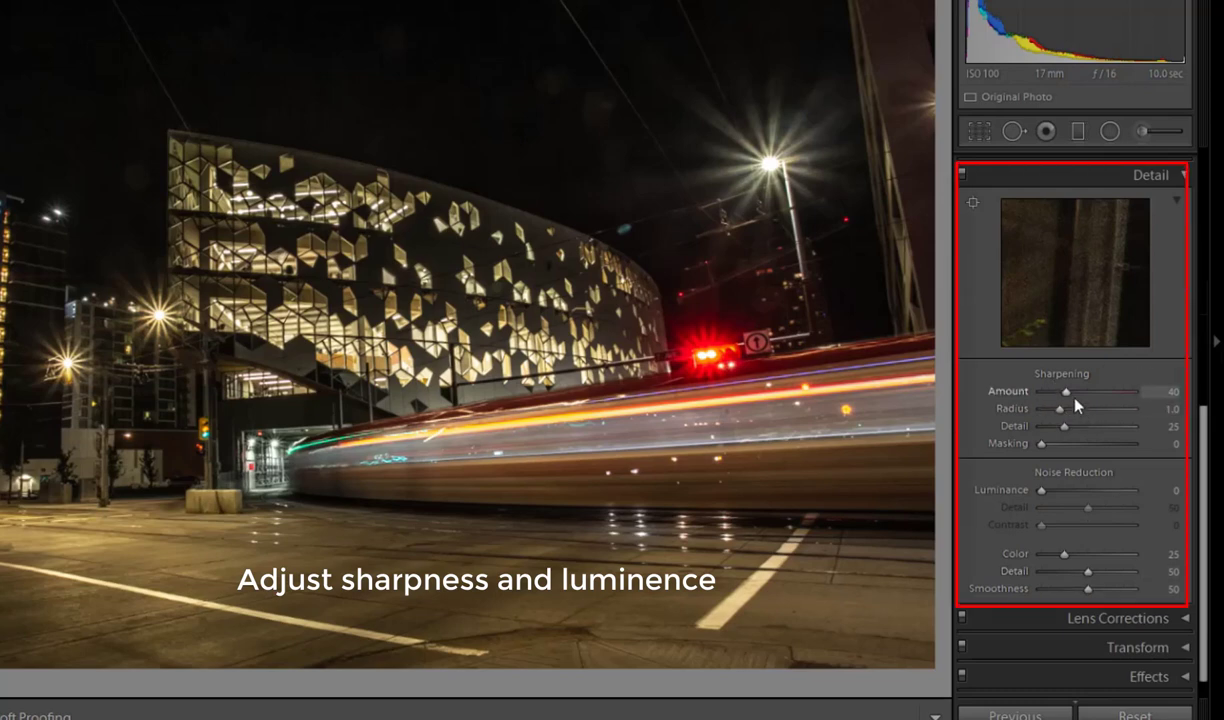
{"action": "left_click_drag", "start_coordinate": [1072, 399], "coordinate": [1090, 393]}
{"action": "left_click_drag", "start_coordinate": [1041, 490], "coordinate": [1071, 488]}
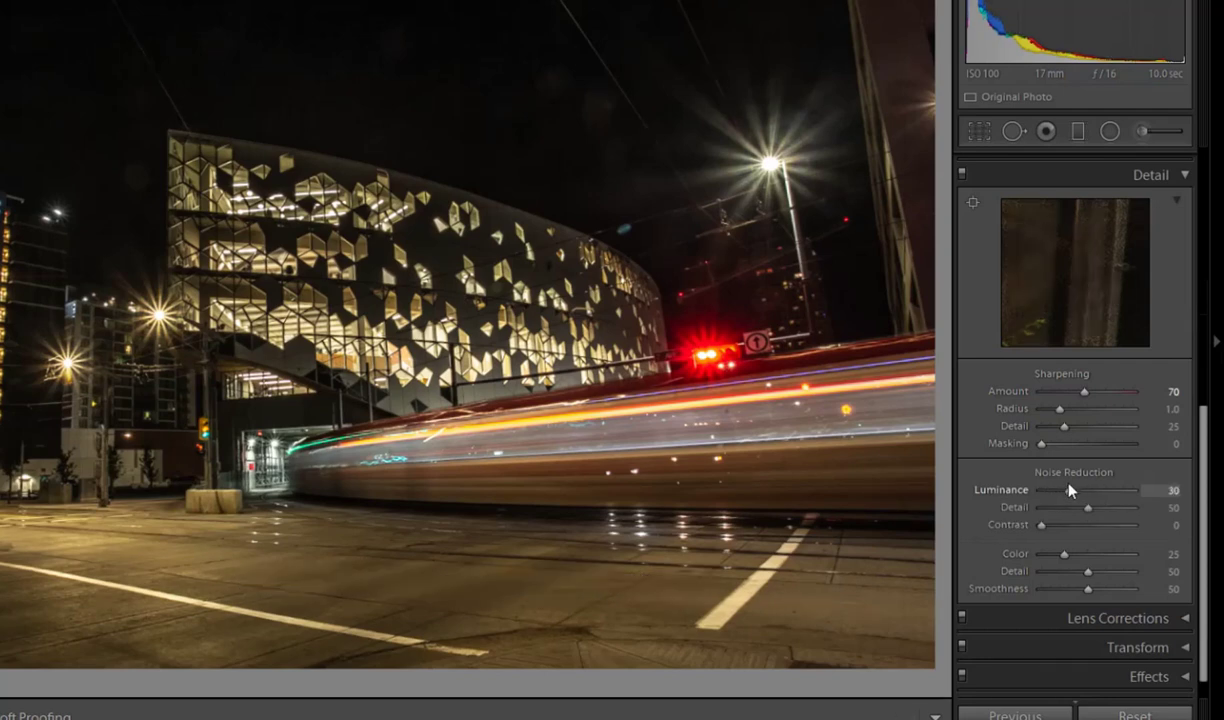
{"action": "left_click_drag", "start_coordinate": [1069, 489], "coordinate": [1068, 490]}
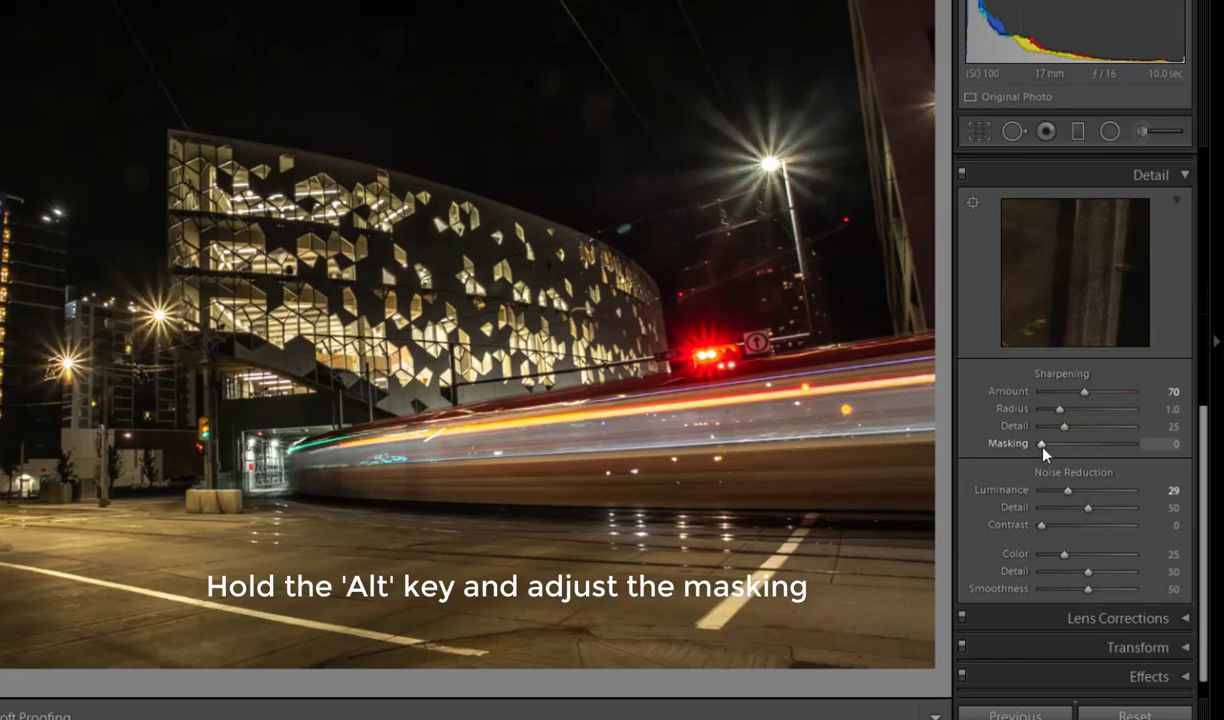
{"action": "key", "text": "alt"}
{"action": "left_click_drag", "start_coordinate": [1045, 450], "coordinate": [1120, 449]}
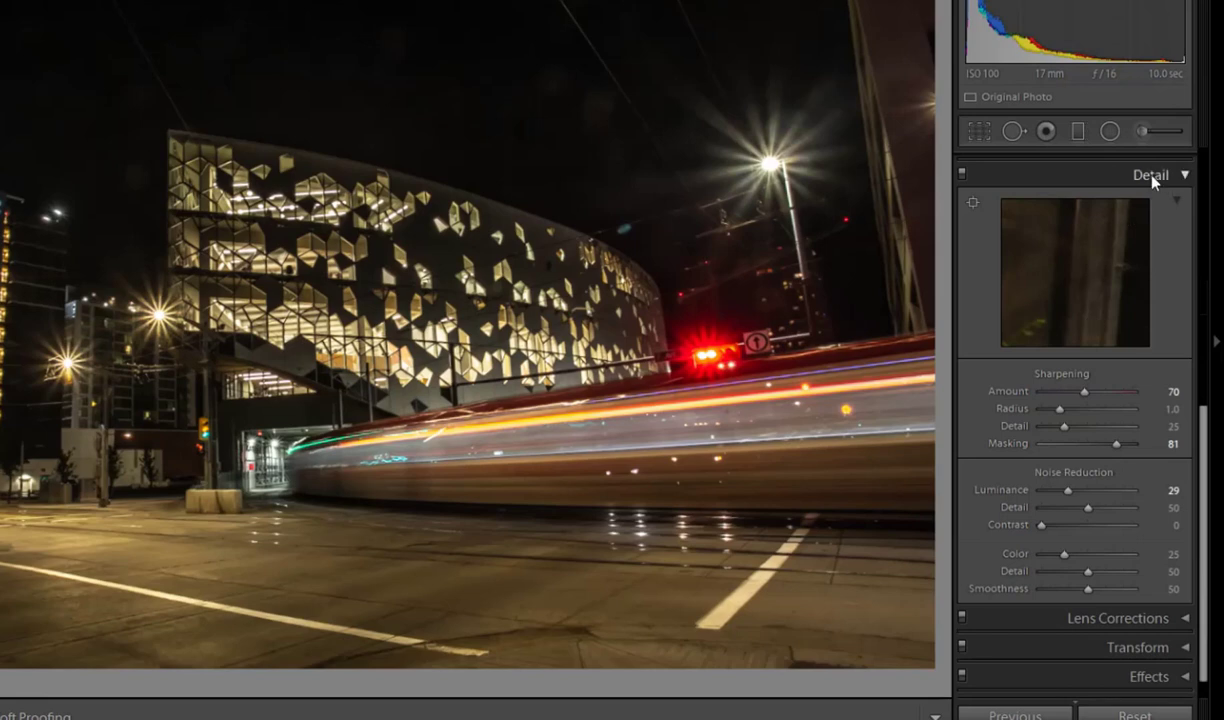
Toggle the Detail adjustments off and on to compare the photo with and without sharpening and noise reduction
{"action": "left_click", "coordinate": [962, 174]}
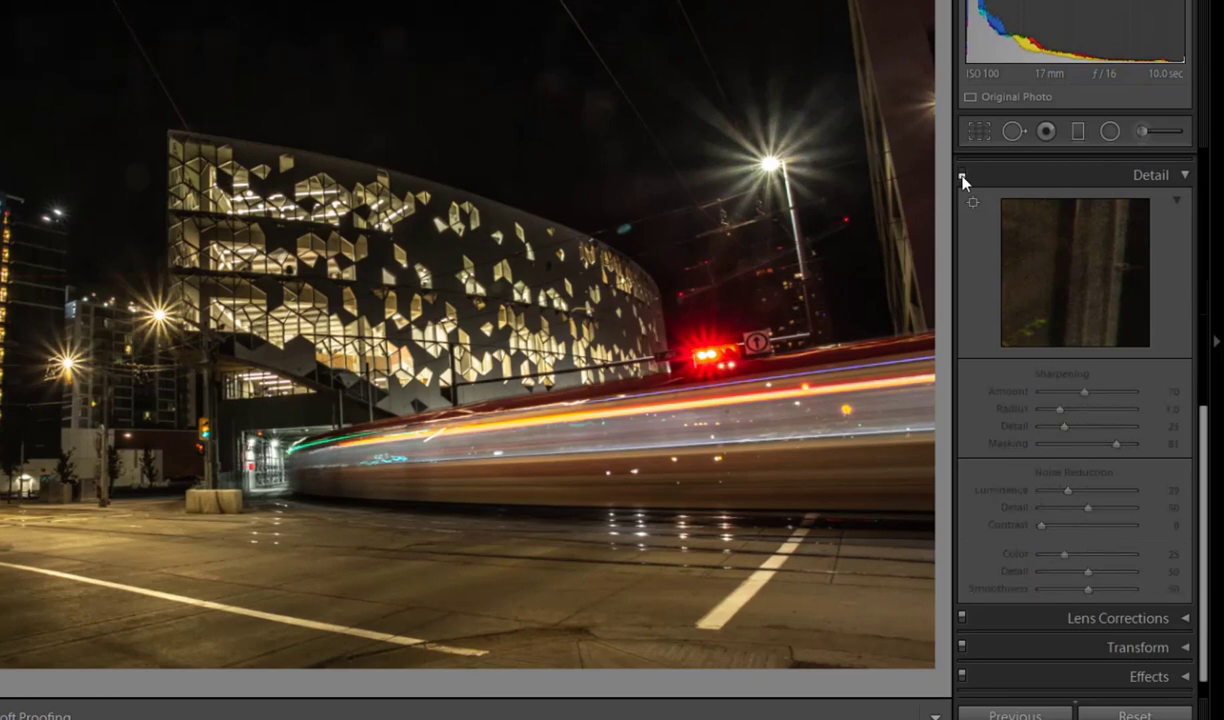
{"action": "left_click", "coordinate": [962, 174]}
{"action": "left_click", "coordinate": [962, 174]}
{"action": "left_click", "coordinate": [962, 174]}
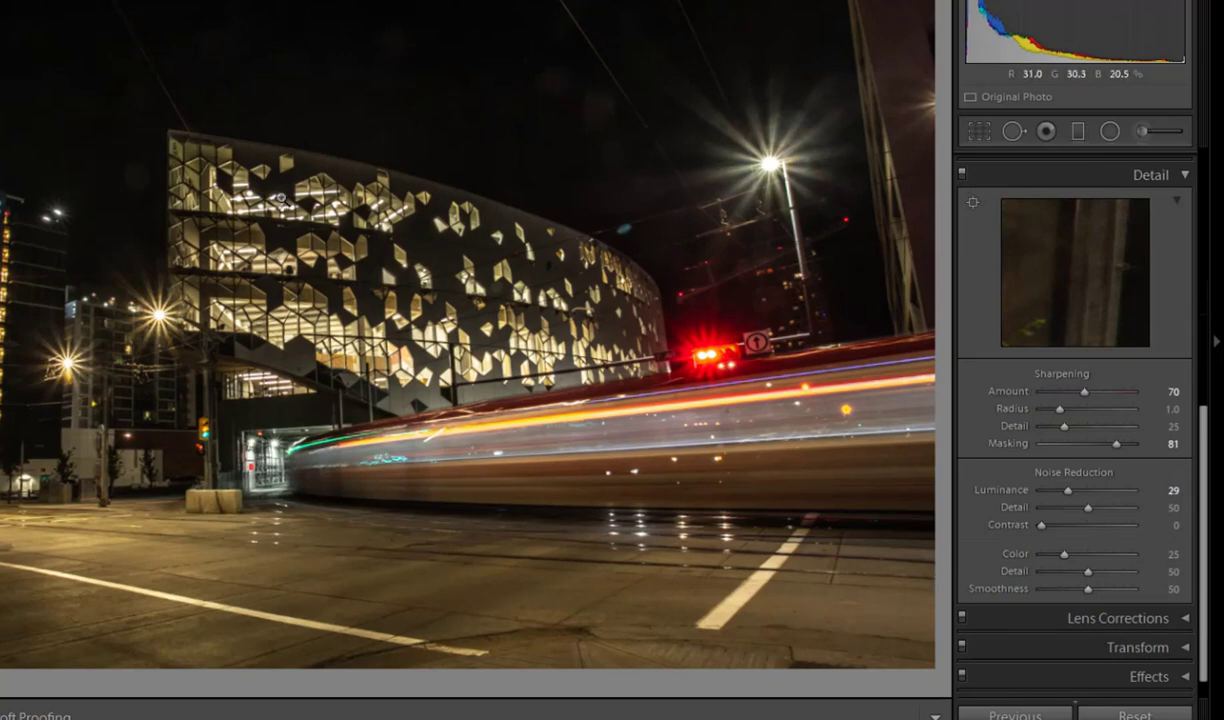
Enable chromatic aberration removal and lens profile corrections, toggling the profile off and on to compare its effect
{"action": "left_click", "coordinate": [1186, 621]}
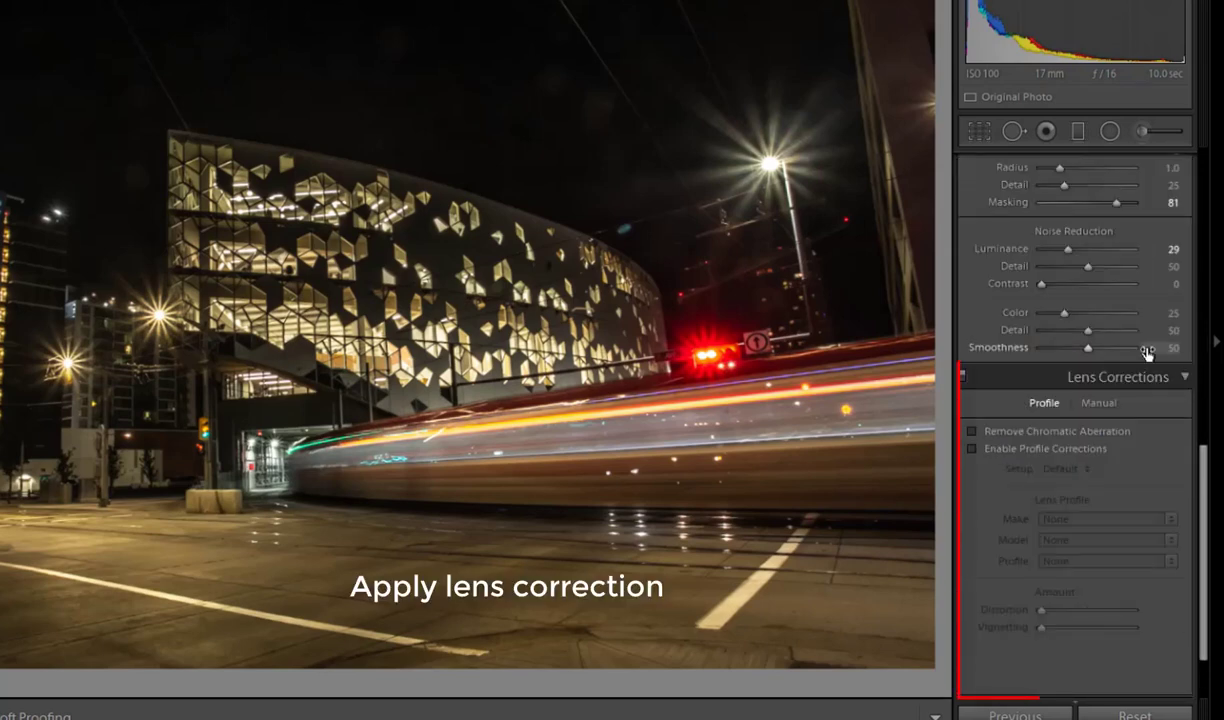
{"action": "left_click", "coordinate": [1000, 433]}
{"action": "left_click", "coordinate": [973, 450]}
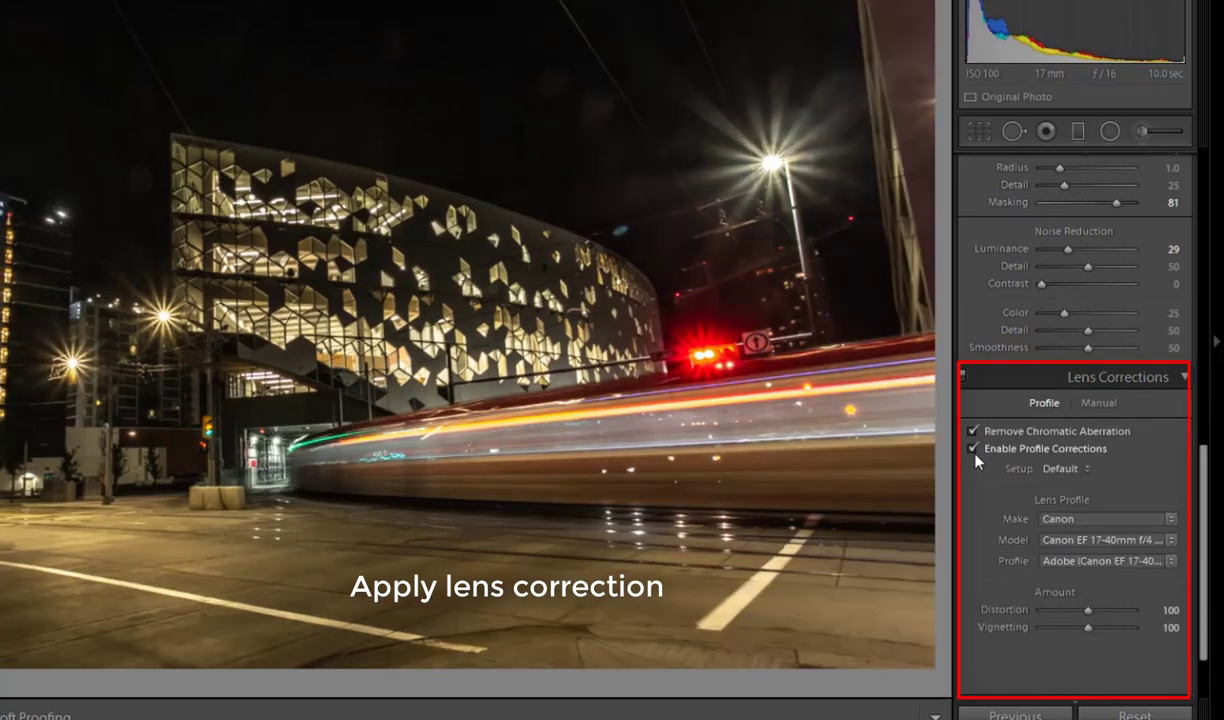
{"action": "left_click", "coordinate": [976, 456]}
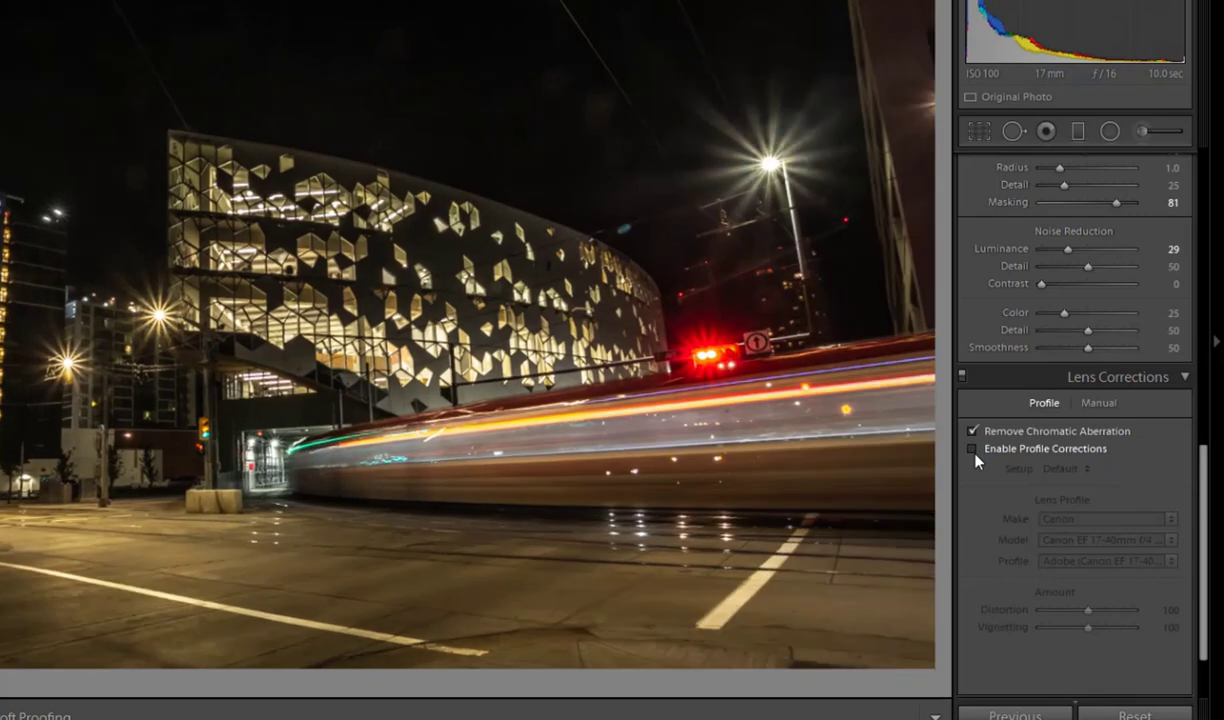
{"action": "left_click", "coordinate": [976, 456]}
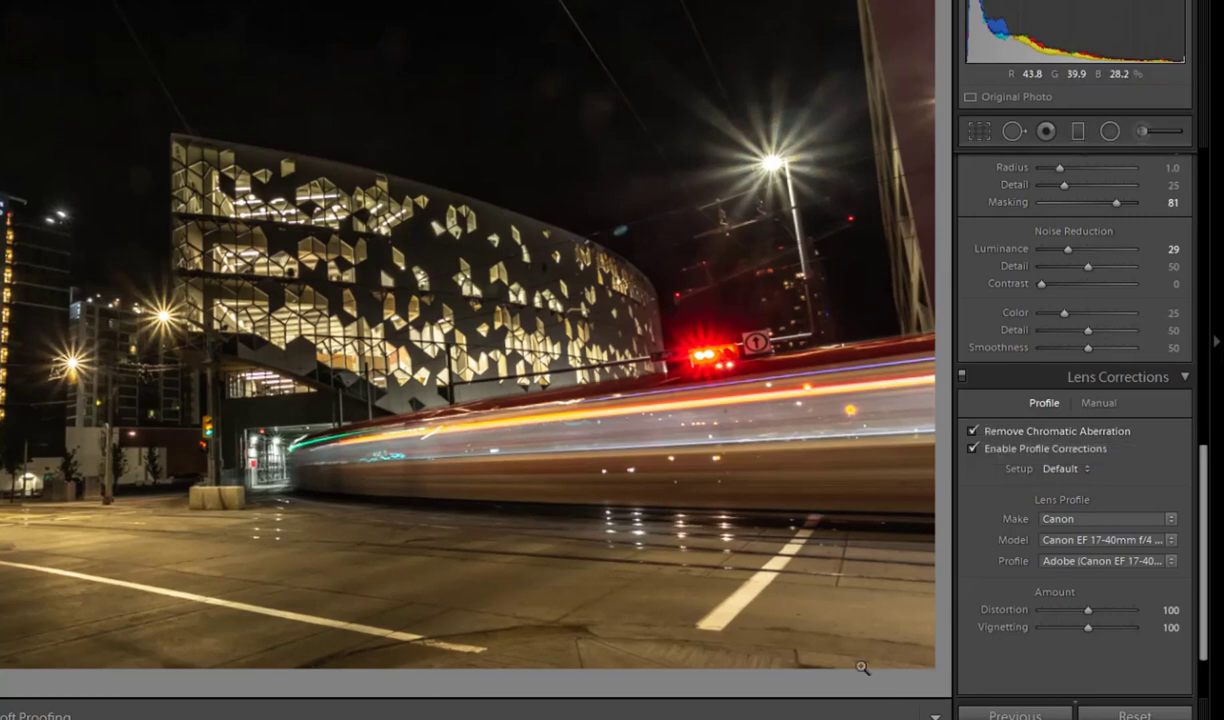
{"action": "left_click", "coordinate": [1186, 377]}
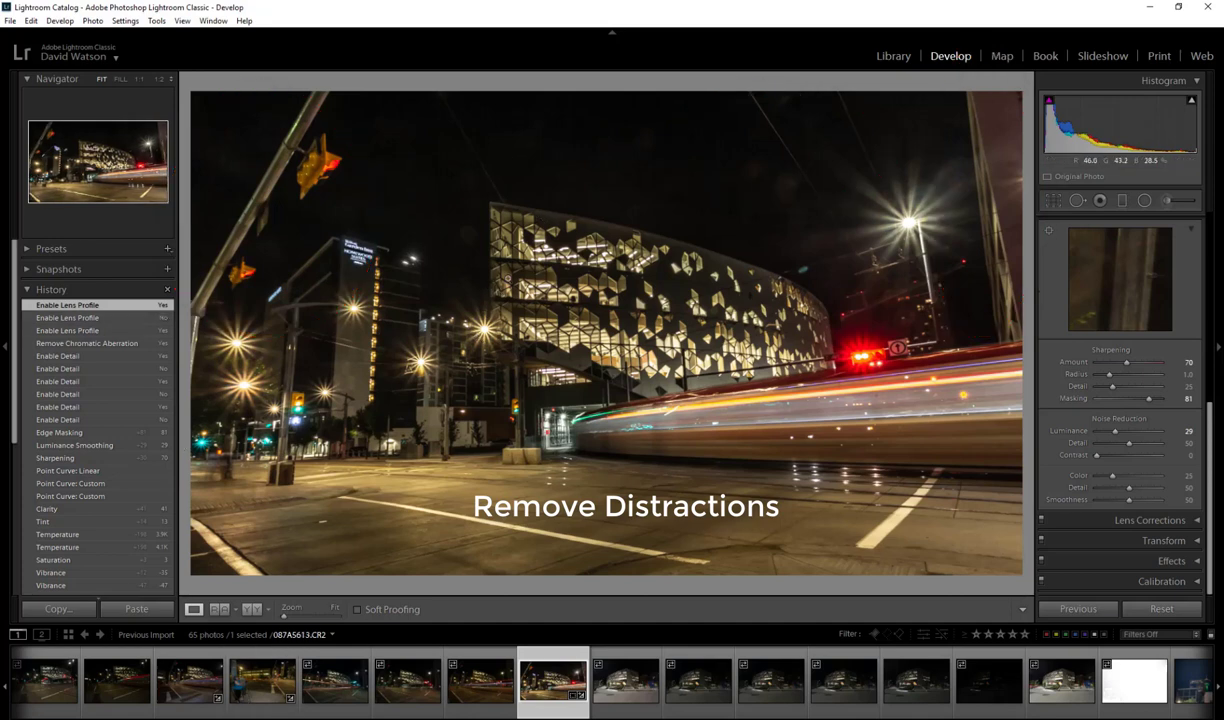
Send the corrected photo from Lightroom to Adobe Photoshop CC 2019 for editing
{"action": "right_click", "coordinate": [508, 282]}
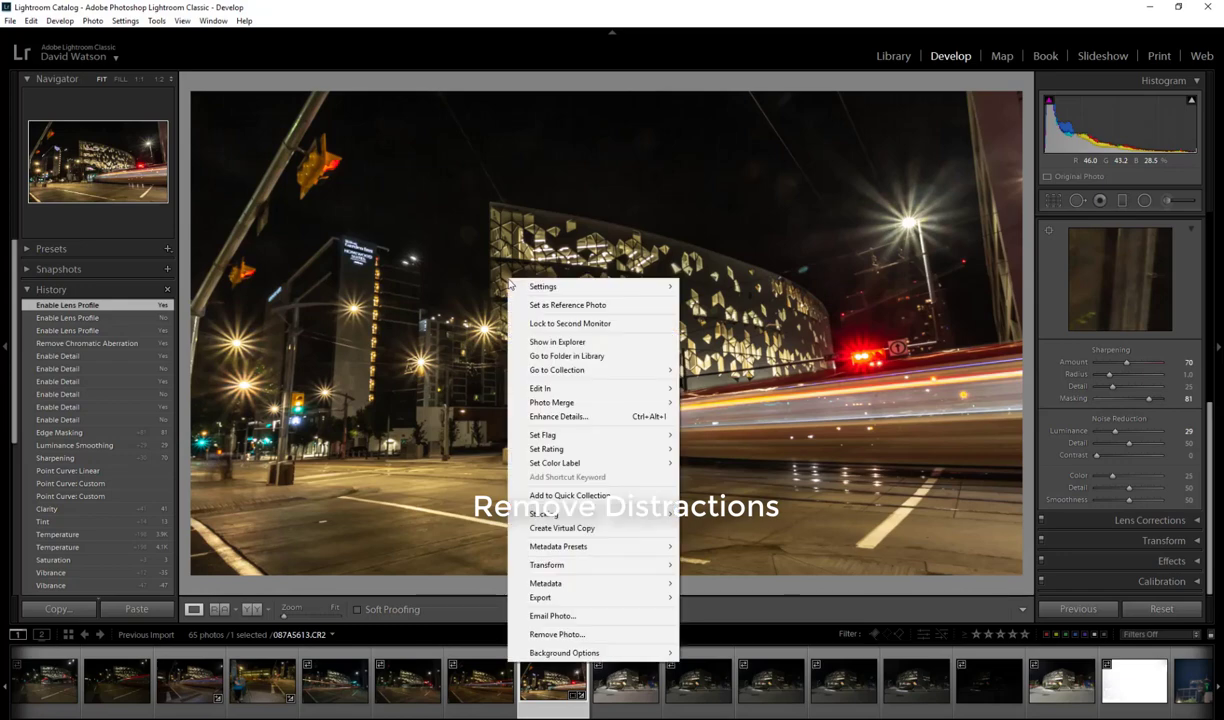
{"action": "mouse_move", "coordinate": [582, 391]}
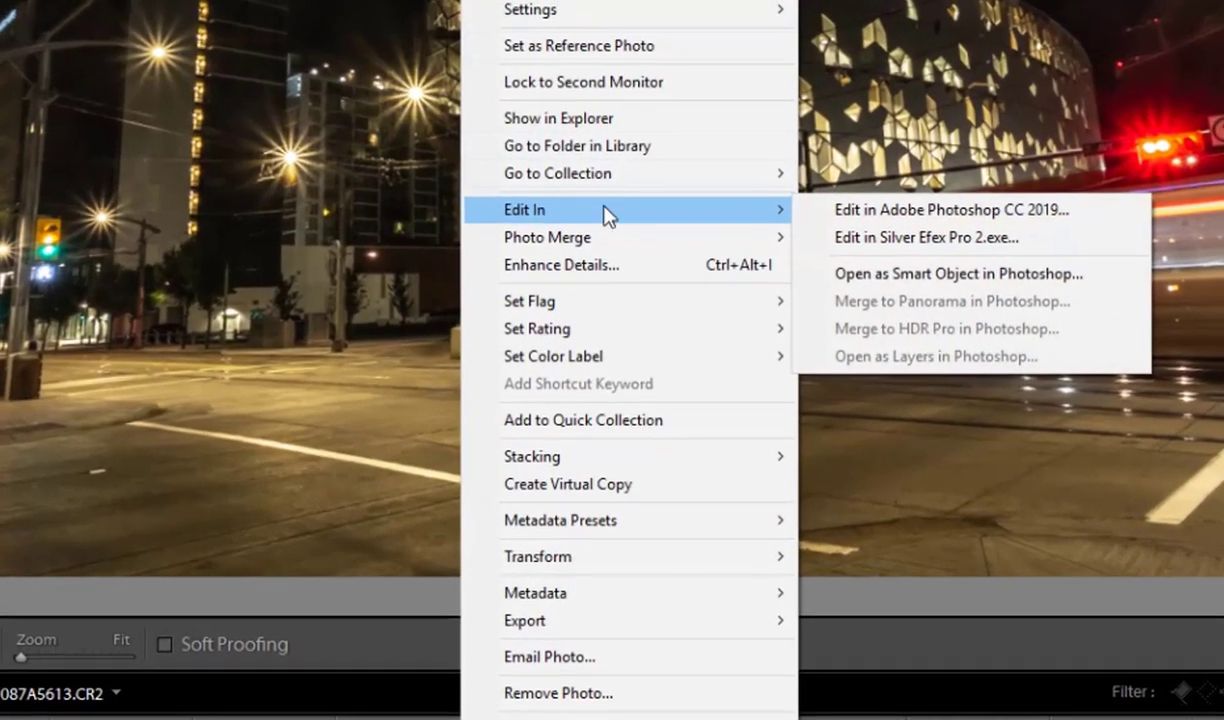
{"action": "left_click", "coordinate": [1073, 227]}
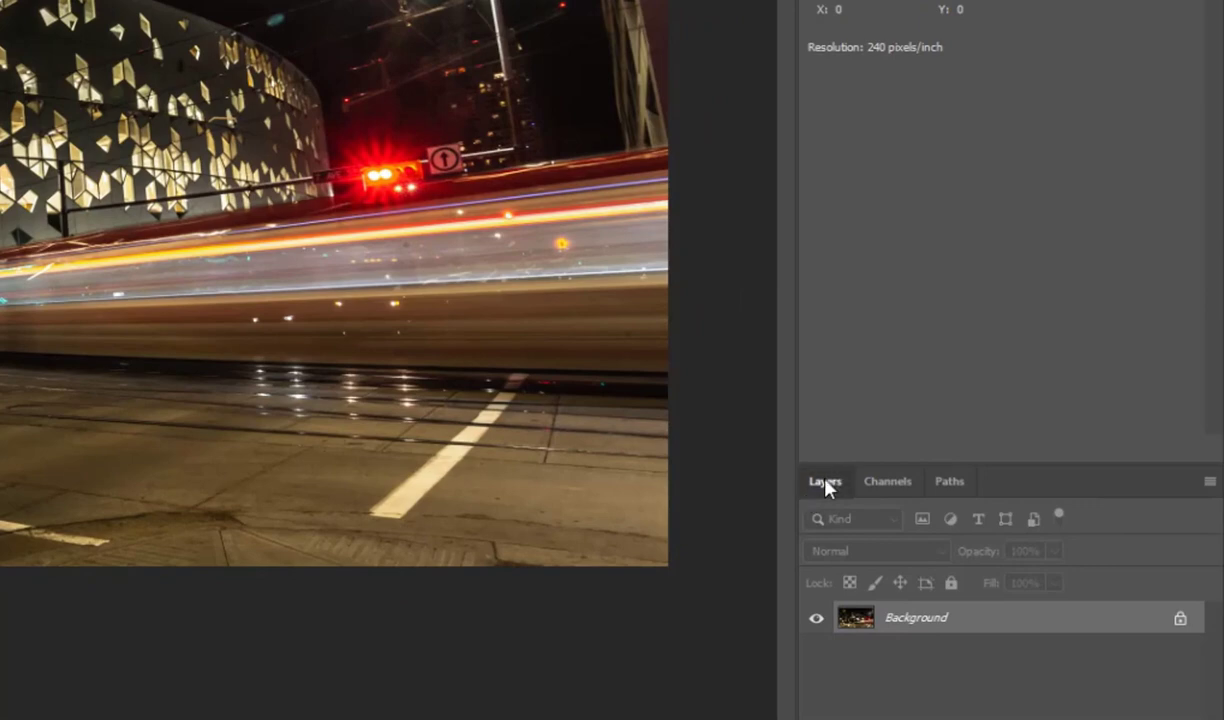
Duplicate the Background layer to retouch on a copy
{"action": "right_click", "coordinate": [993, 623]}
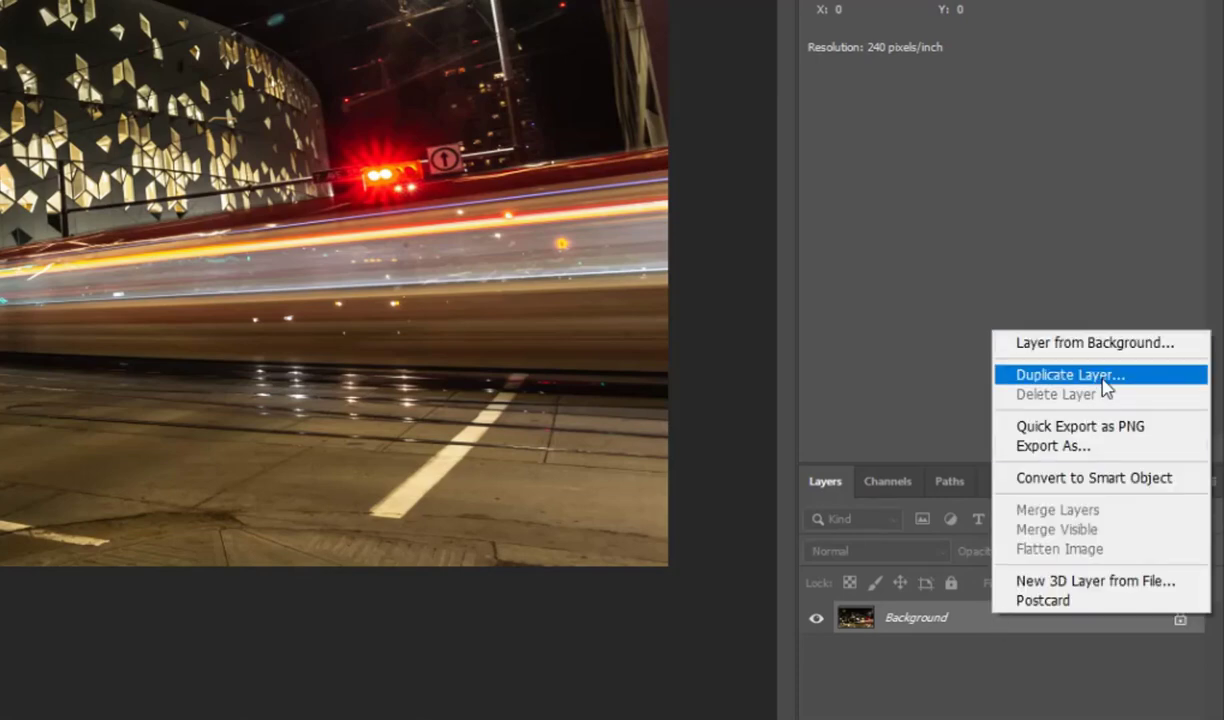
{"action": "left_click", "coordinate": [931, 620]}
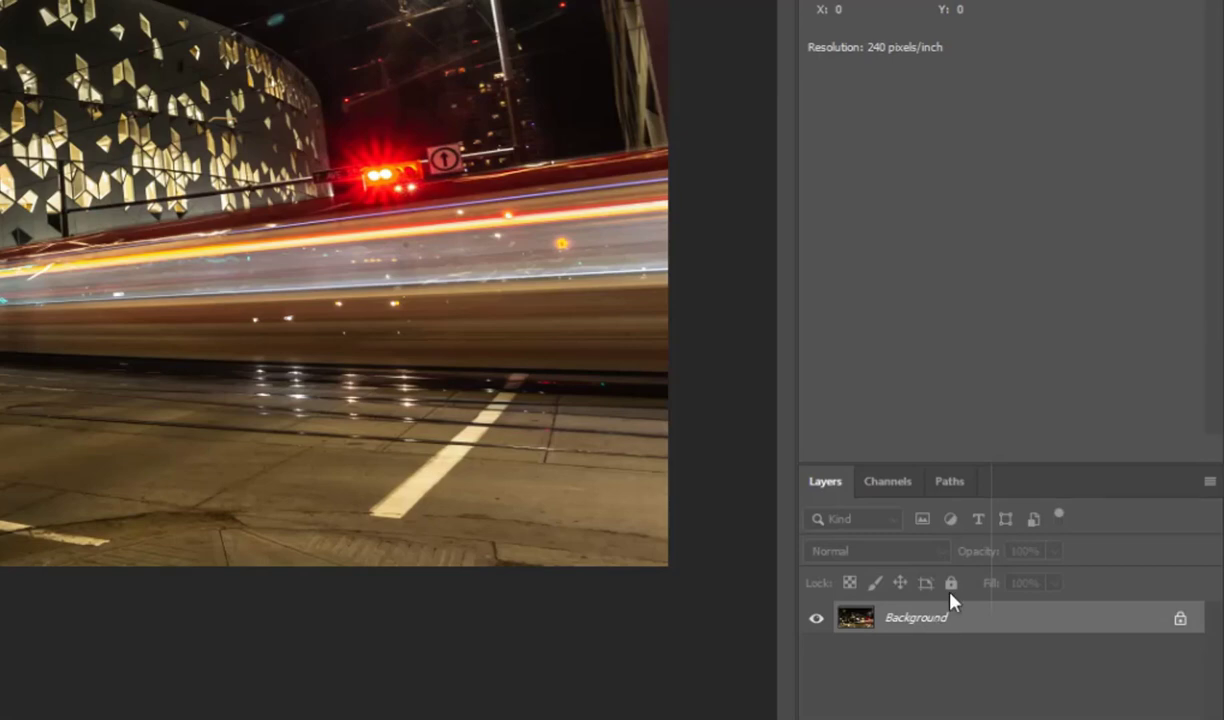
{"action": "key", "text": "ctrl+j"}
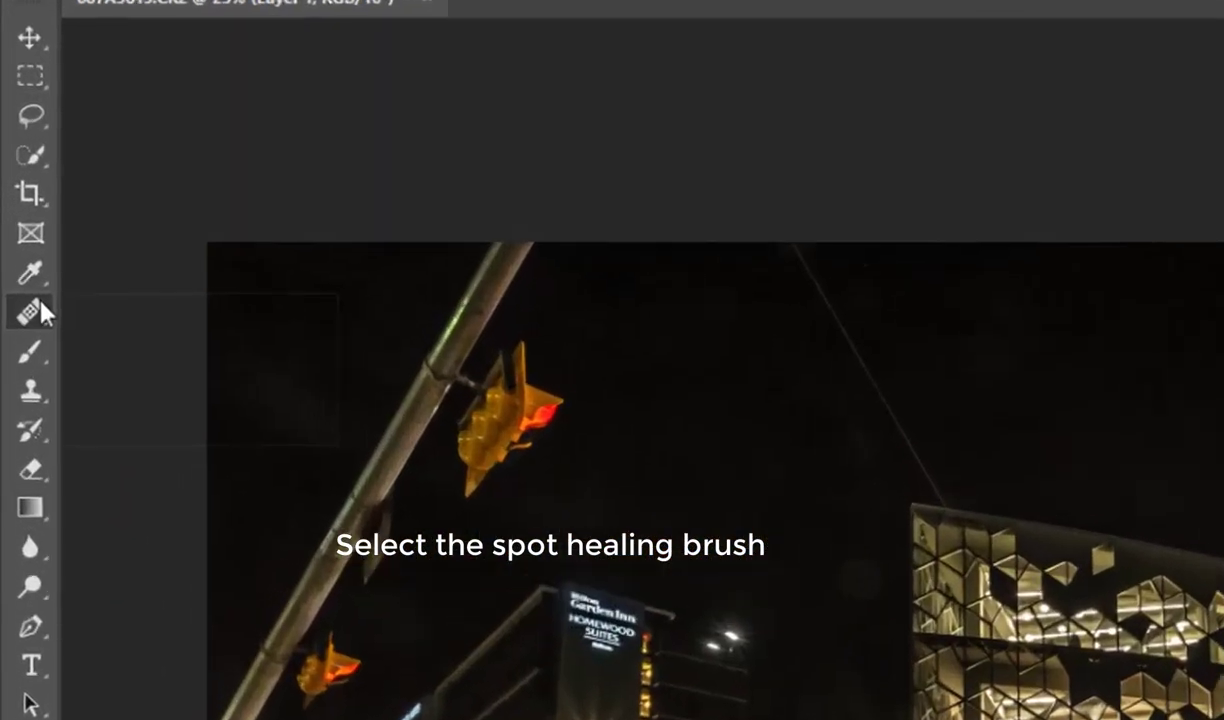
Remove the slanted pole and its hanging traffic lights from the sky with an enlarged Spot Healing Brush, including leftover marks
{"action": "right_click", "coordinate": [16, 181]}
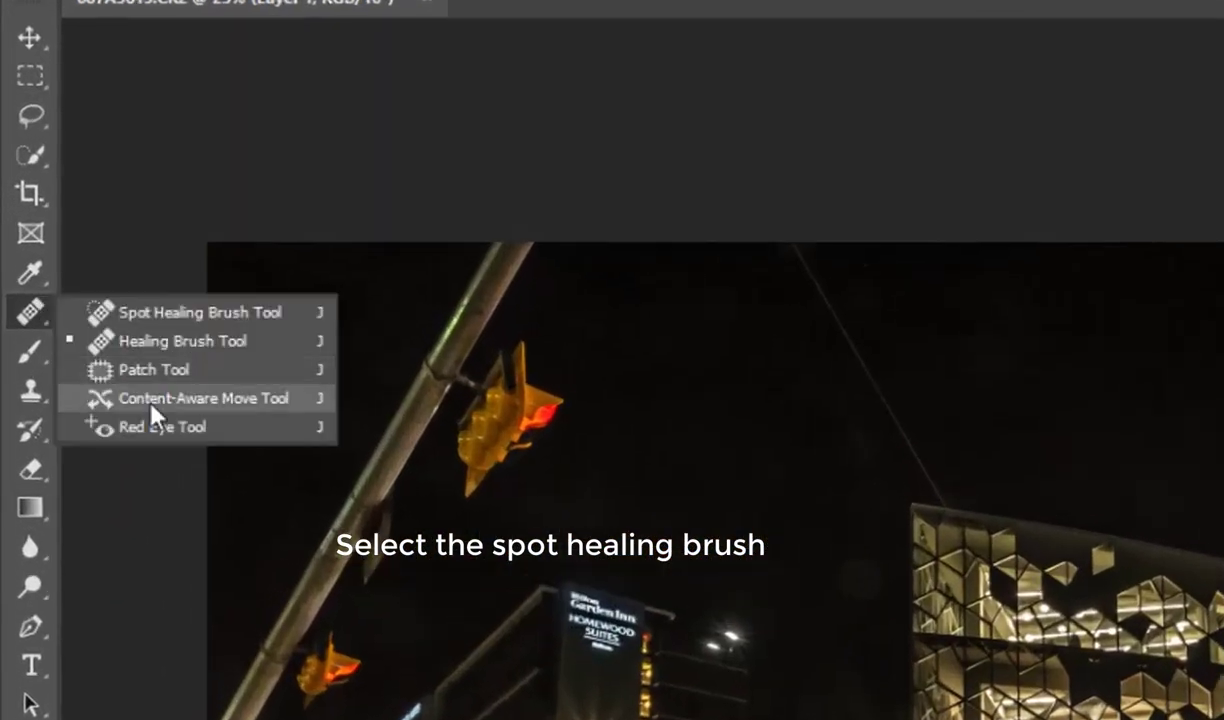
{"action": "left_click", "coordinate": [247, 319]}
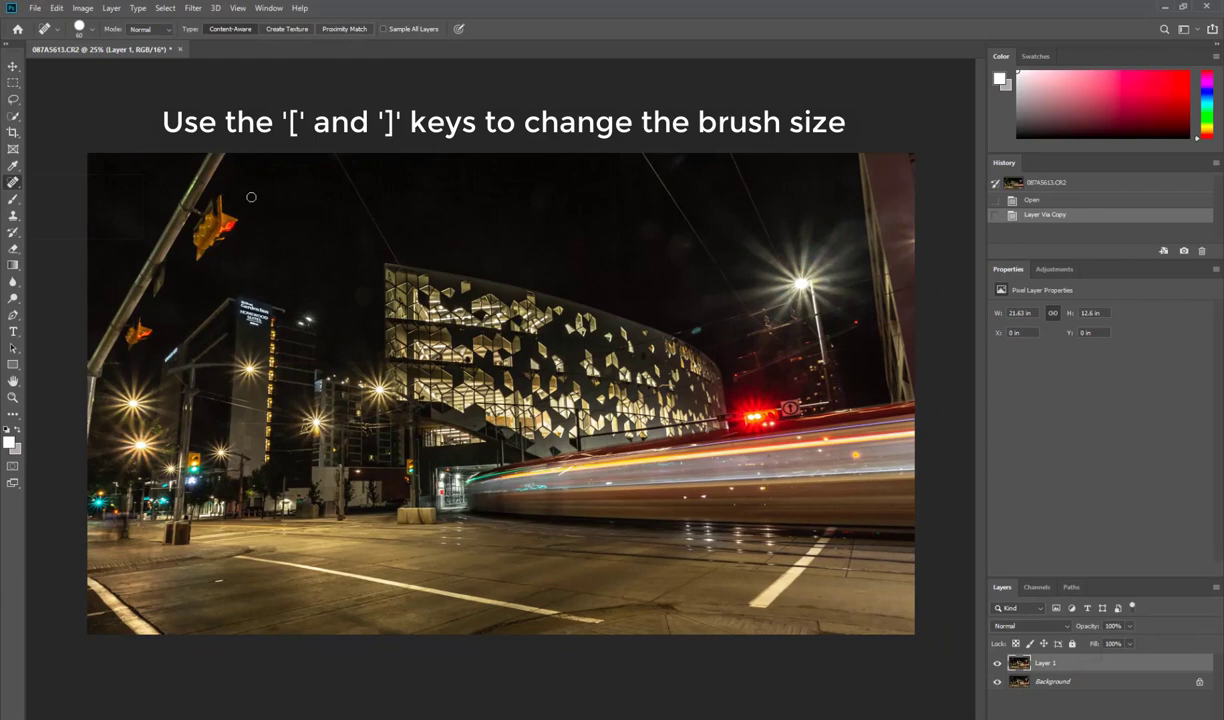
{"action": "key", "text": "bracketright"}
{"action": "key", "text": "bracketright"}
{"action": "key", "text": "bracketright"}
{"action": "key", "text": "bracketright"}
{"action": "key", "text": "bracketright"}
{"action": "key", "text": "bracketright"}
{"action": "key", "text": "bracketright"}
{"action": "key", "text": "bracketright"}
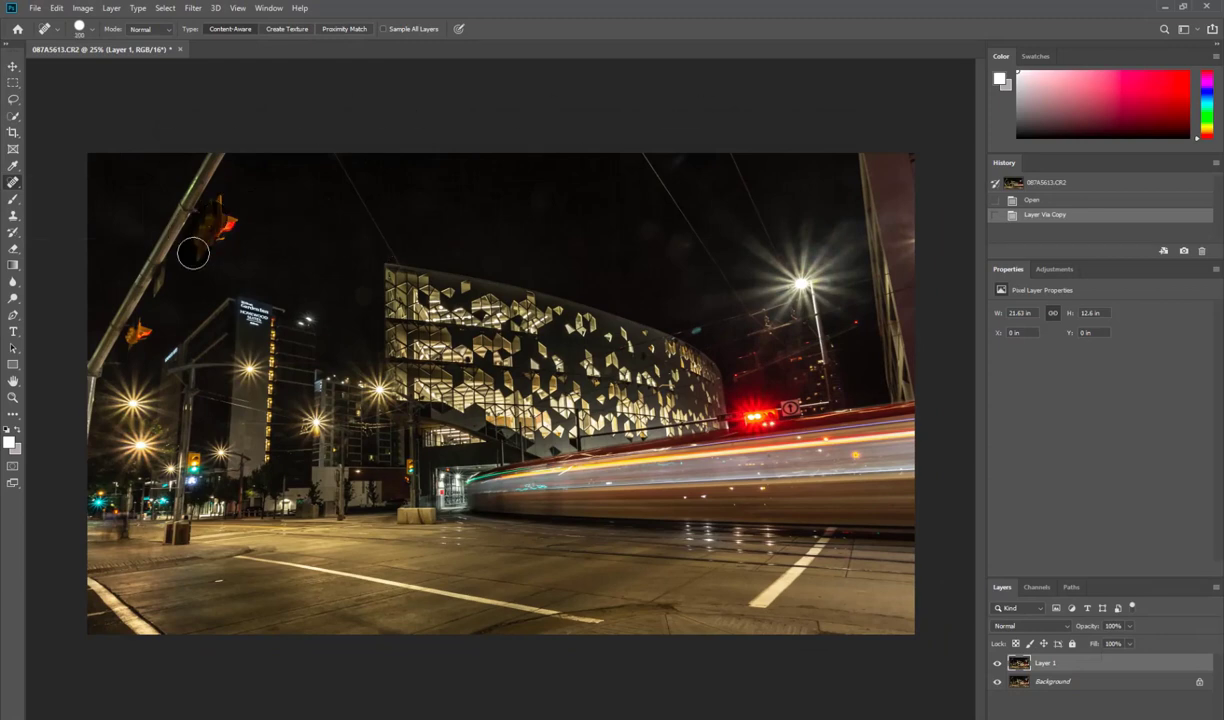
{"action": "mouse_move", "coordinate": [193, 254]}
{"action": "left_mouse_down"}
{"action": "mouse_move", "coordinate": [189, 183]}
{"action": "mouse_move", "coordinate": [188, 208]}
{"action": "mouse_move", "coordinate": [167, 219]}
{"action": "mouse_move", "coordinate": [131, 287]}
{"action": "mouse_move", "coordinate": [158, 273]}
{"action": "mouse_move", "coordinate": [120, 336]}
{"action": "mouse_move", "coordinate": [115, 322]}
{"action": "mouse_move", "coordinate": [121, 333]}
{"action": "mouse_move", "coordinate": [157, 267]}
{"action": "mouse_move", "coordinate": [215, 205]}
{"action": "mouse_move", "coordinate": [193, 162]}
{"action": "mouse_move", "coordinate": [118, 224]}
{"action": "left_mouse_up"}
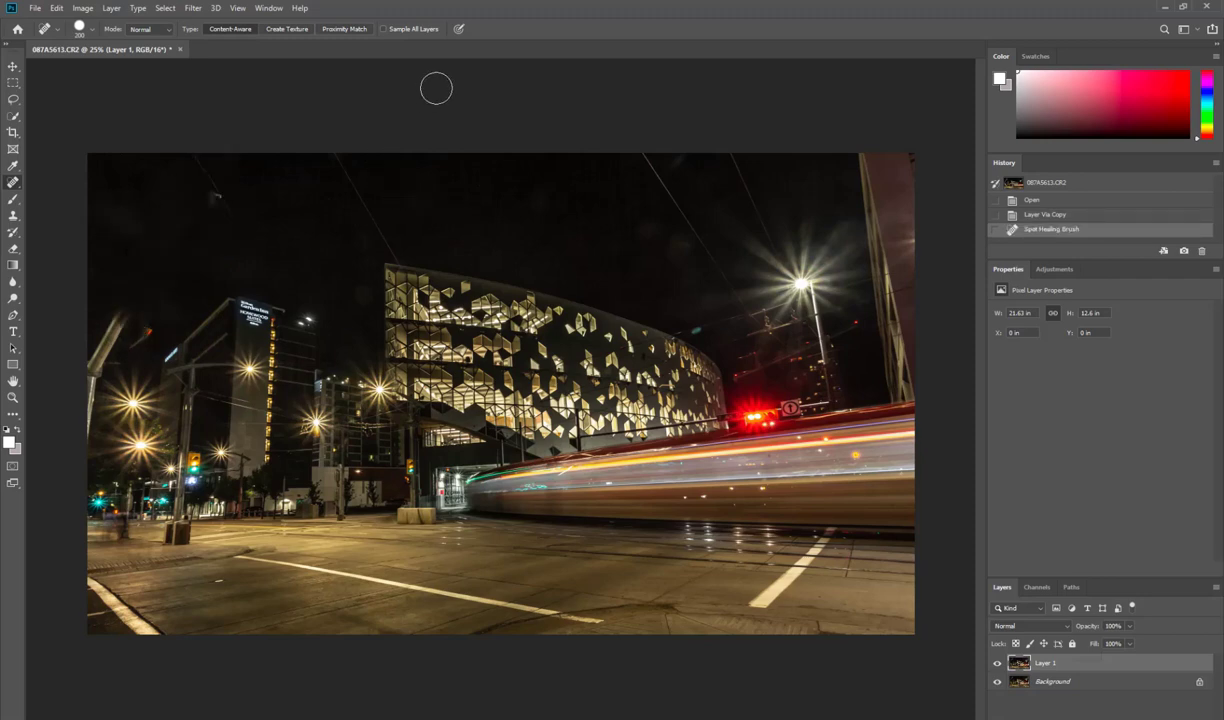
{"action": "mouse_move", "coordinate": [217, 204]}
{"action": "left_mouse_down"}
{"action": "mouse_move", "coordinate": [208, 186]}
{"action": "mouse_move", "coordinate": [199, 202]}
{"action": "mouse_move", "coordinate": [226, 195]}
{"action": "left_mouse_up"}
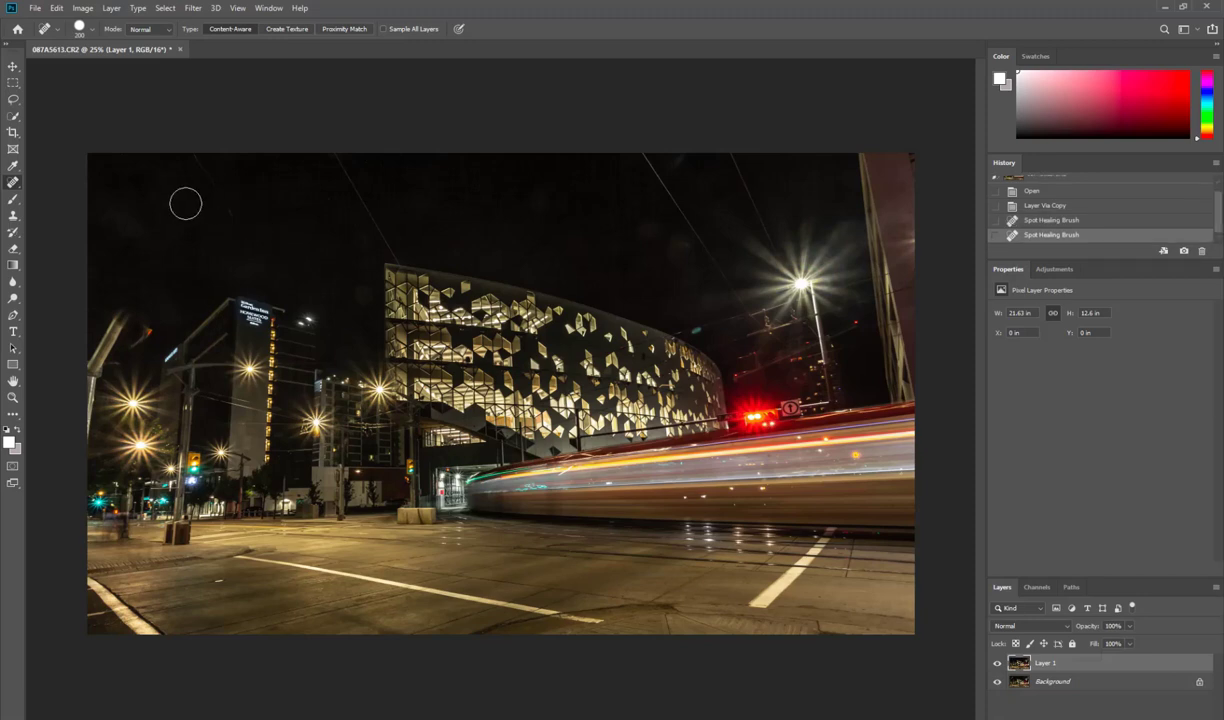
Heal away the thin overhead wires crossing the night sky using a smaller Spot Healing Brush
{"action": "key", "text": "bracketleft"}
{"action": "key", "text": "bracketleft"}
{"action": "key", "text": "bracketleft"}
{"action": "key", "text": "bracketleft"}
{"action": "key", "text": "bracketleft"}
{"action": "left_click_drag", "start_coordinate": [240, 222], "coordinate": [195, 156]}
{"action": "left_click_drag", "start_coordinate": [336, 156], "coordinate": [395, 258]}
{"action": "left_click_drag", "start_coordinate": [728, 262], "coordinate": [644, 156]}
{"action": "left_click_drag", "start_coordinate": [732, 156], "coordinate": [762, 214]}
Heal away the remaining traffic light and pole stump at the photo's left edge with a larger brush
{"action": "key", "text": "bracketright"}
{"action": "key", "text": "bracketright"}
{"action": "key", "text": "bracketright"}
{"action": "left_click_drag", "start_coordinate": [150, 330], "coordinate": [95, 366]}
{"action": "left_click_drag", "start_coordinate": [81, 434], "coordinate": [100, 350]}
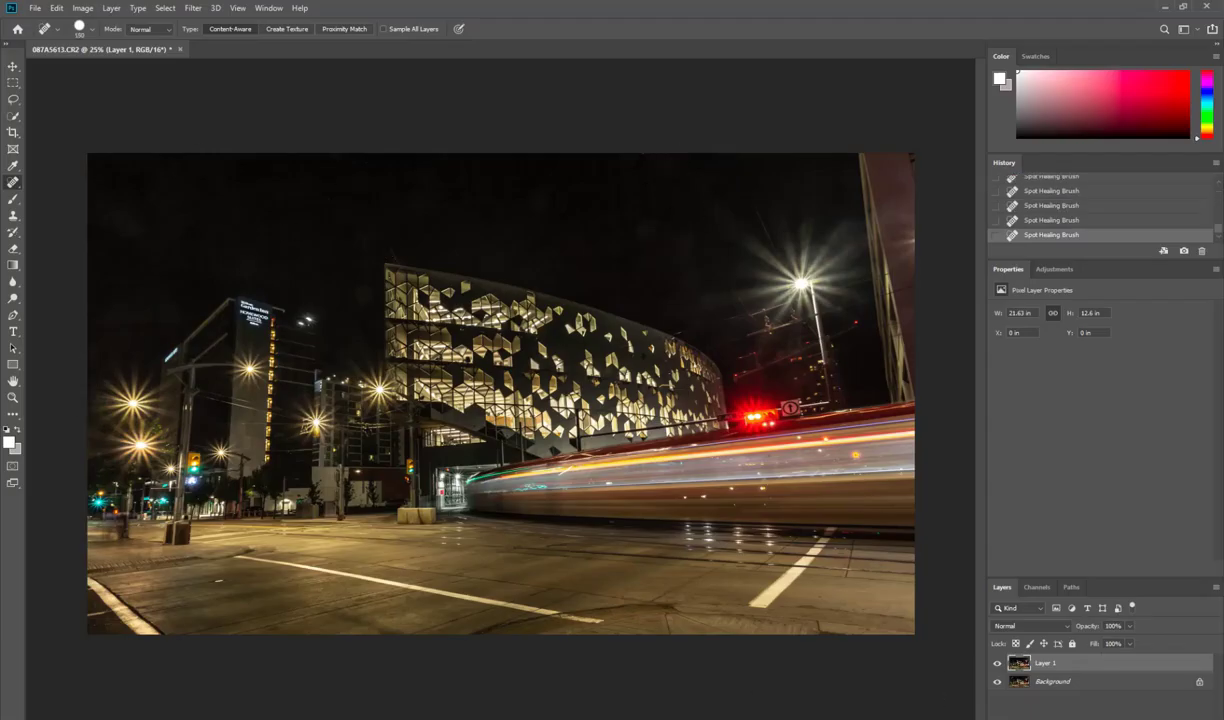
Remove the wire remnant above the building's upper corner with a size 30 Spot Healing Brush
{"action": "scroll", "coordinate": [480, 261], "scroll_direction": "up", "scroll_amount": 6}
{"action": "key", "text": "bracketleft"}
{"action": "key", "text": "bracketleft"}
{"action": "key", "text": "bracketleft"}
{"action": "key", "text": "bracketleft"}
{"action": "key", "text": "bracketleft"}
{"action": "key", "text": "bracketleft"}
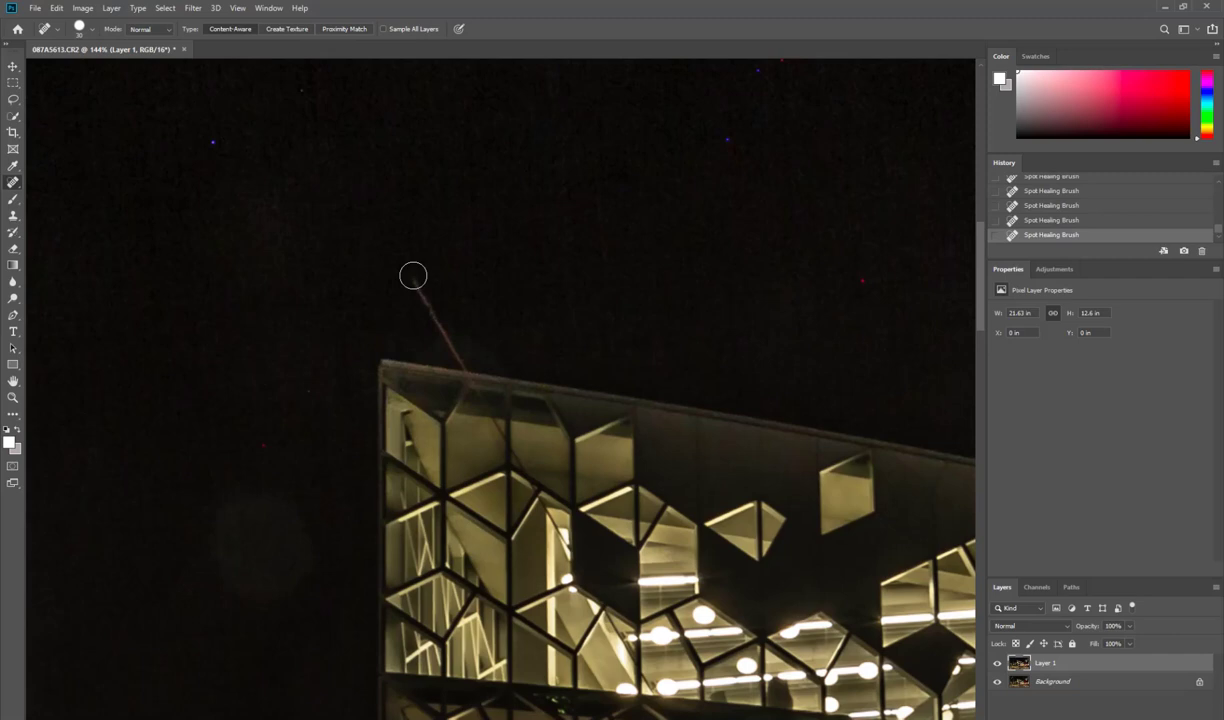
{"action": "left_click_drag", "start_coordinate": [413, 275], "coordinate": [459, 348]}
Heal the faint diagonal wire remnant in the sky beside the starburst streetlight
{"action": "key", "text": "space"}
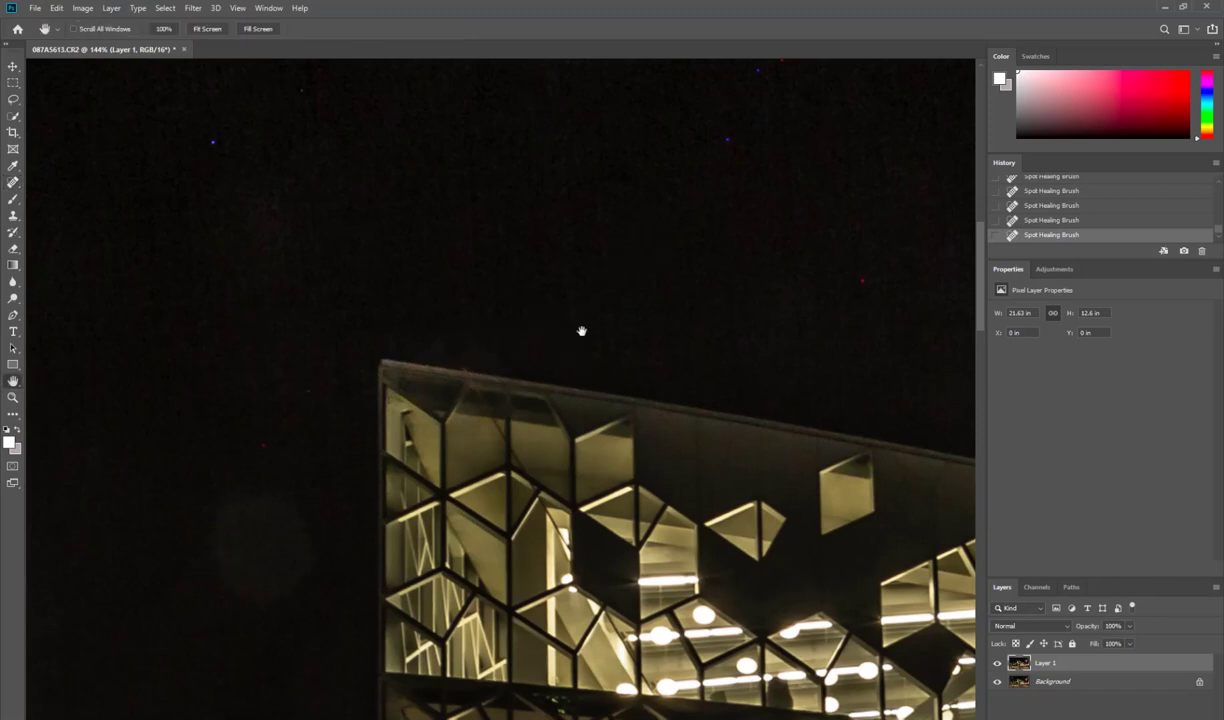
{"action": "mouse_move", "coordinate": [582, 331]}
{"action": "left_mouse_down"}
{"action": "mouse_move", "coordinate": [586, 312]}
{"action": "mouse_move", "coordinate": [582, 340]}
{"action": "mouse_move", "coordinate": [347, 326]}
{"action": "mouse_move", "coordinate": [585, 248]}
{"action": "mouse_move", "coordinate": [694, 287]}
{"action": "mouse_move", "coordinate": [815, 480]}
{"action": "mouse_move", "coordinate": [705, 500]}
{"action": "mouse_move", "coordinate": [433, 612]}
{"action": "mouse_move", "coordinate": [282, 588]}
{"action": "mouse_move", "coordinate": [343, 532]}
{"action": "mouse_move", "coordinate": [755, 465]}
{"action": "mouse_move", "coordinate": [795, 272]}
{"action": "mouse_move", "coordinate": [778, 296]}
{"action": "left_mouse_up"}
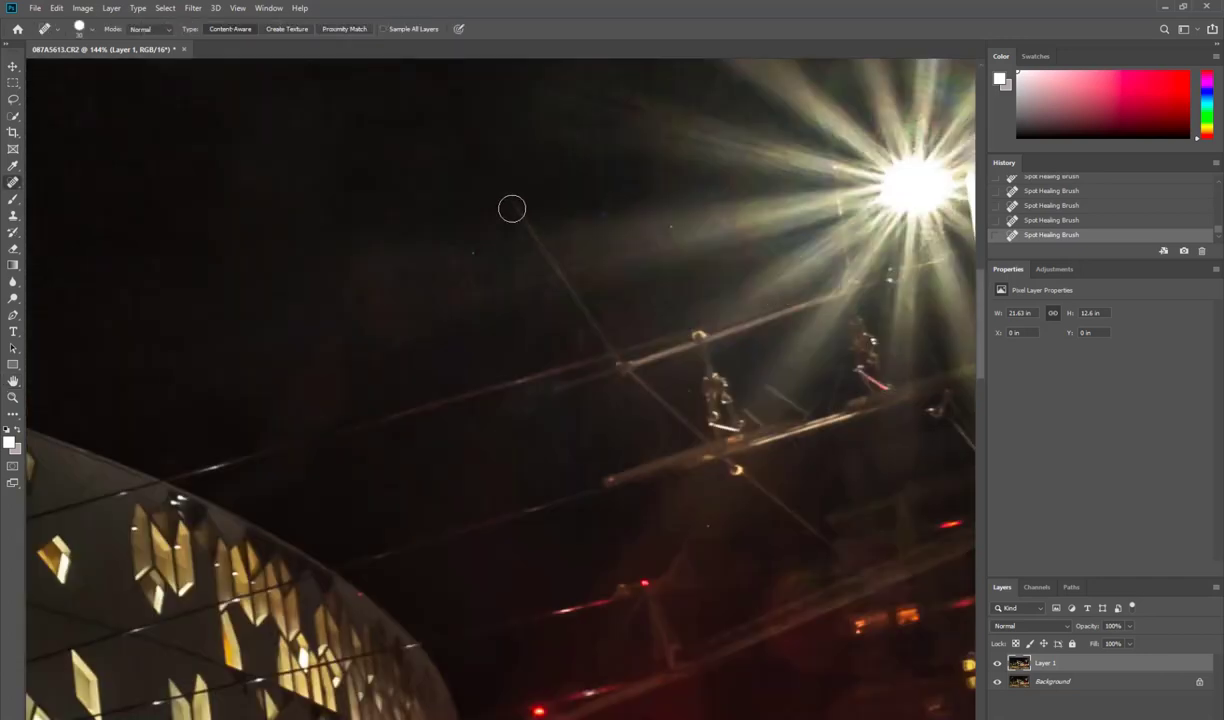
{"action": "left_click_drag", "start_coordinate": [510, 206], "coordinate": [574, 324]}
{"action": "key", "text": "h"}
{"action": "left_click_drag", "start_coordinate": [637, 425], "coordinate": [598, 106]}
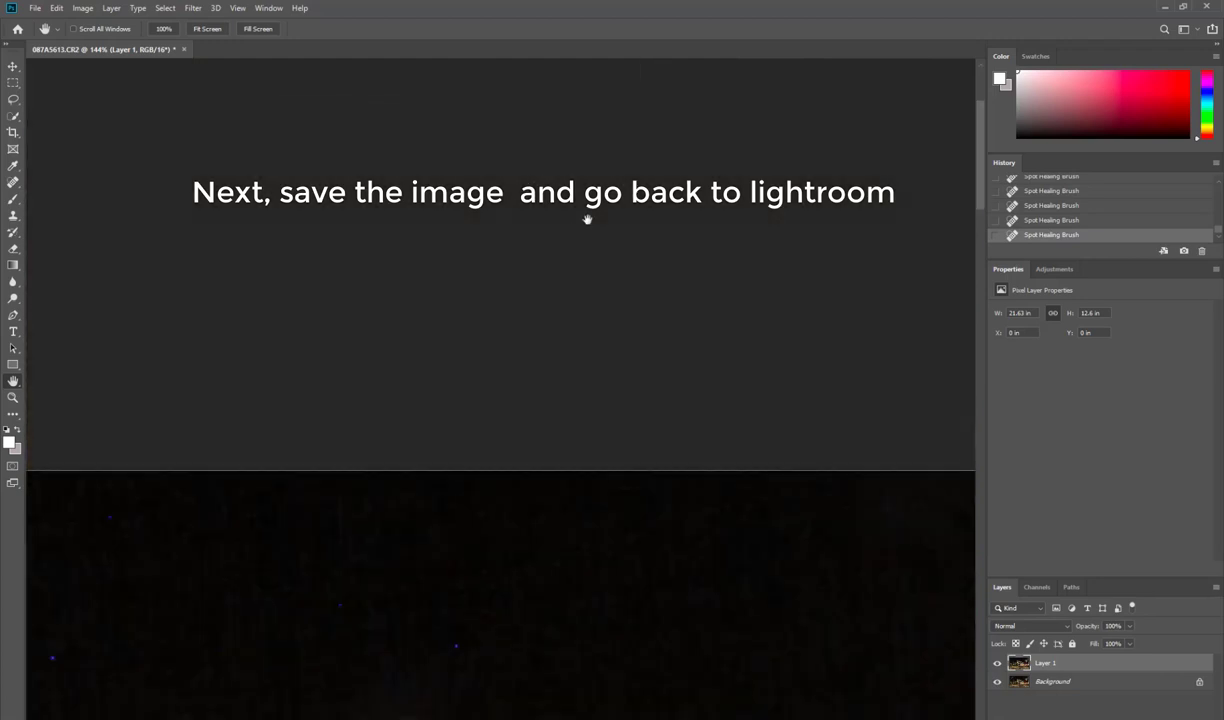
Fit the whole image in view, save the retouched photo and return to Lightroom
{"action": "key", "text": "j"}
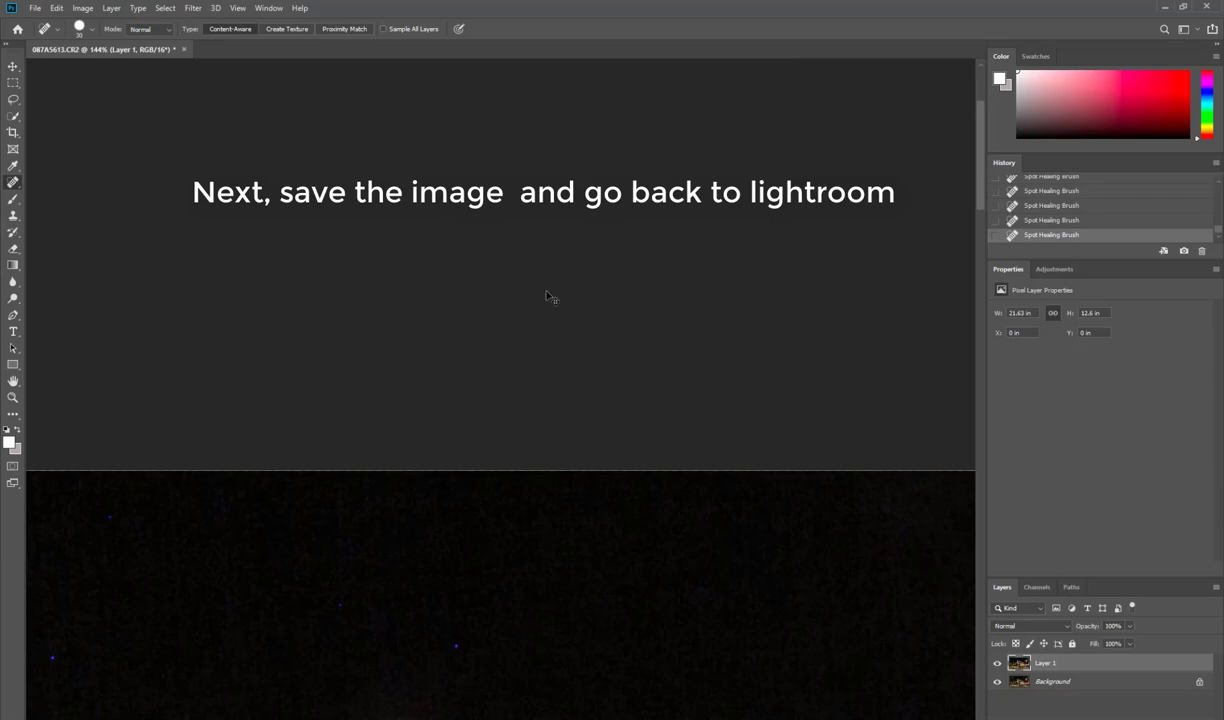
{"action": "key", "text": "ctrl+0"}
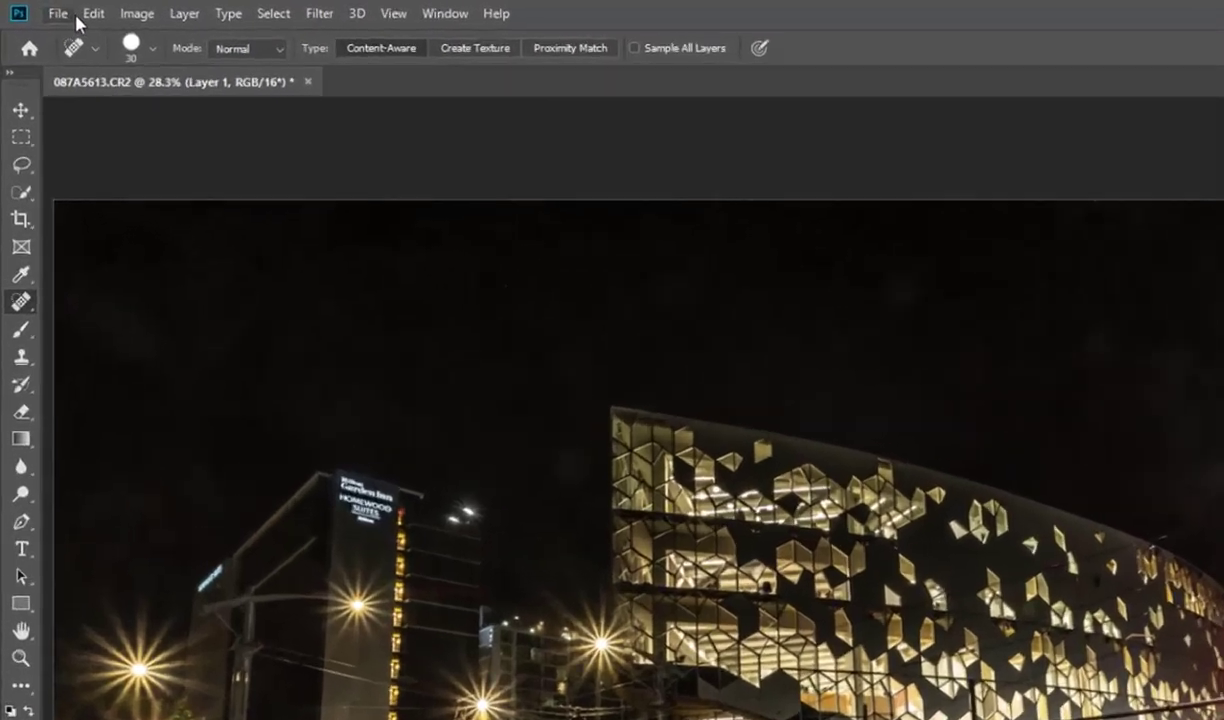
{"action": "left_click", "coordinate": [35, 8]}
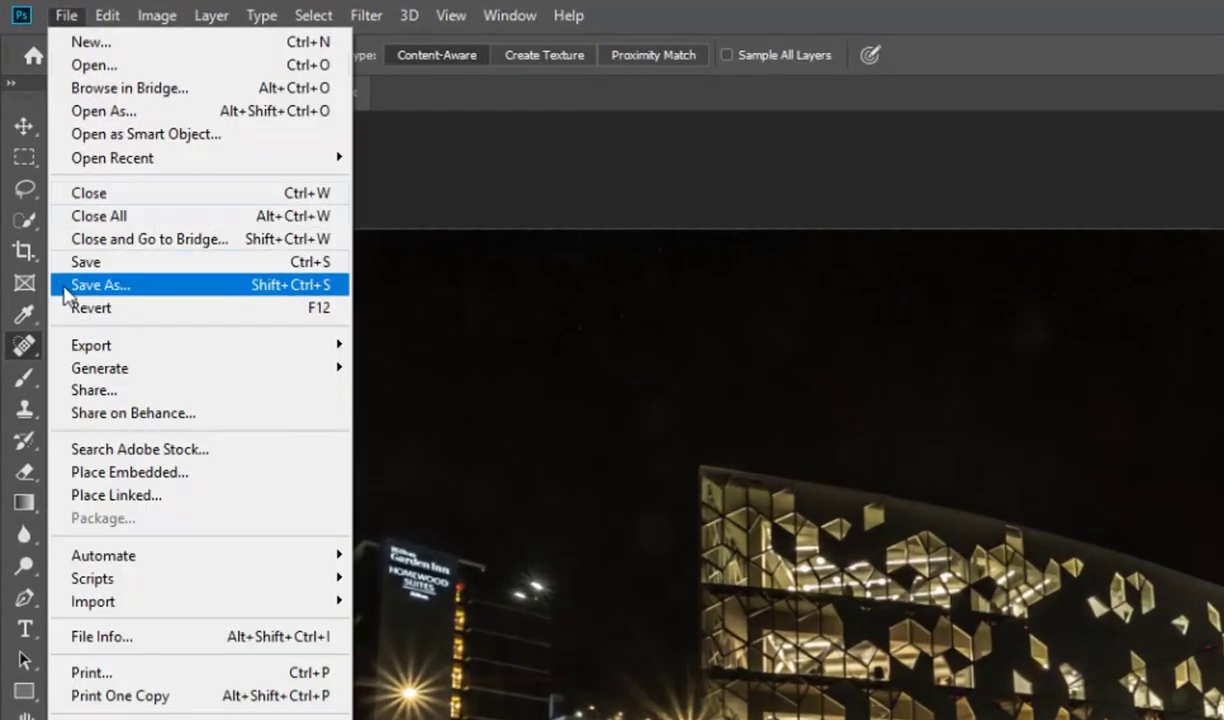
{"action": "left_click", "coordinate": [86, 262]}
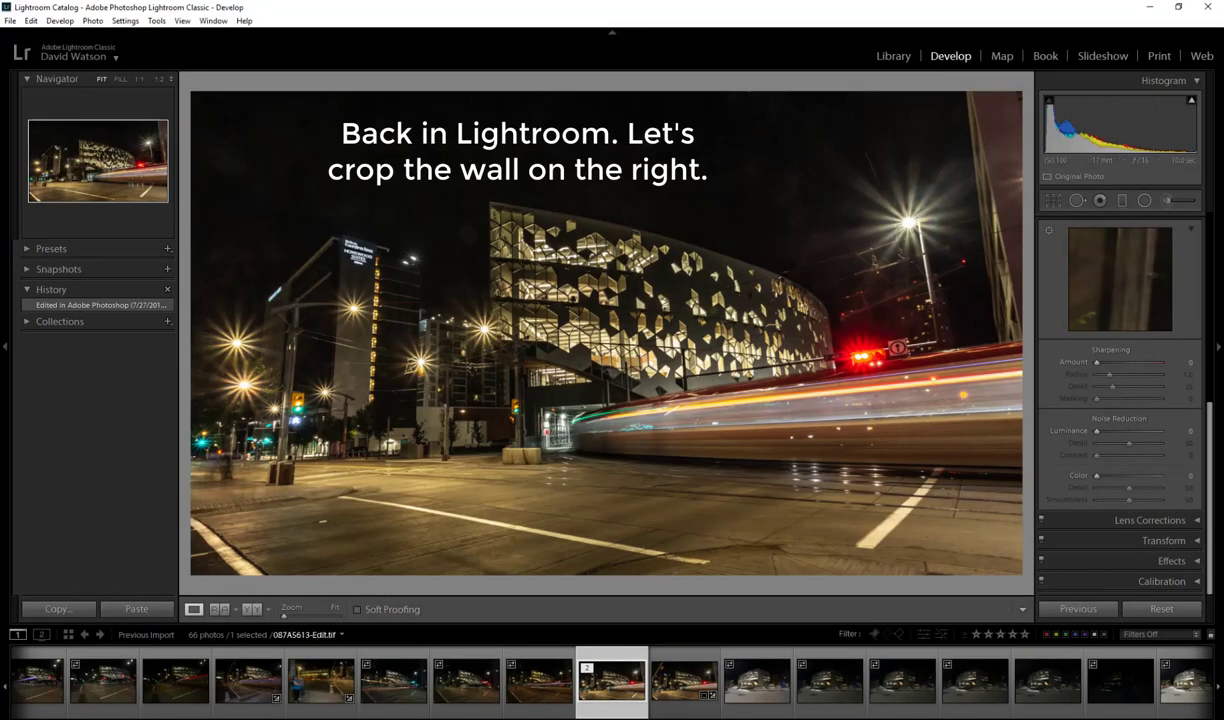
Check the original photo against 087A5613-Edit.tif, and crop the wall off the edited photo's right side
{"action": "left_click", "coordinate": [669, 697]}
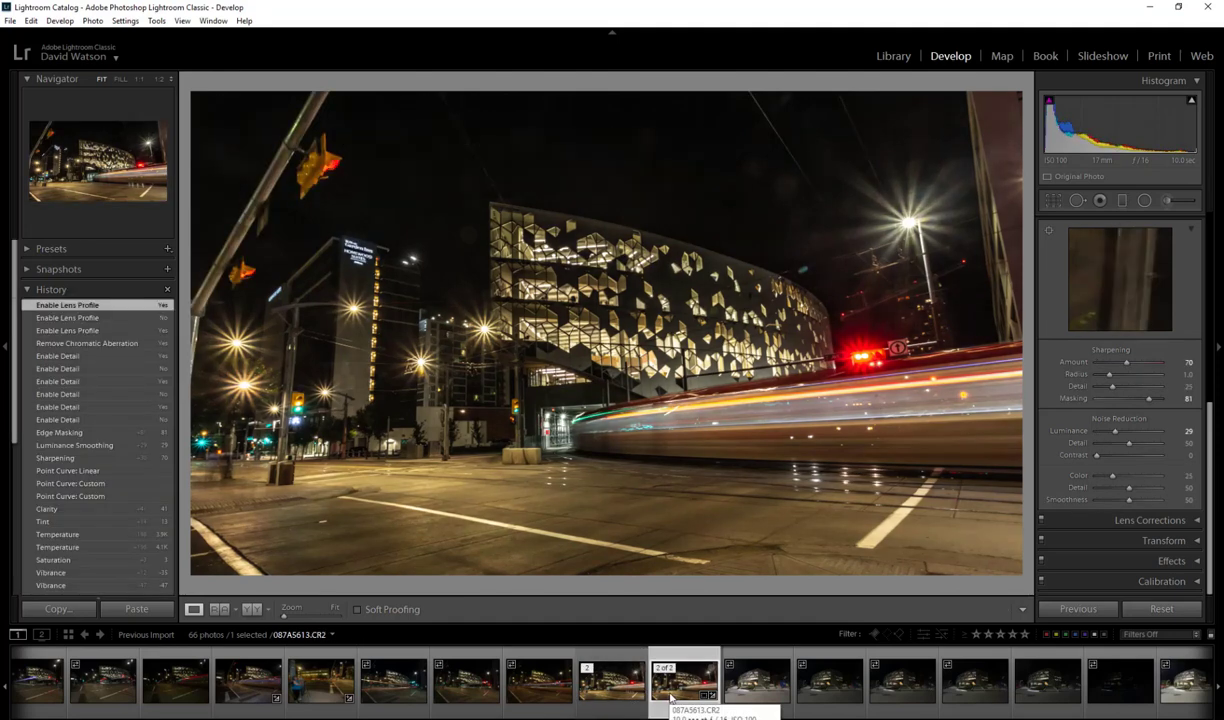
{"action": "left_click", "coordinate": [625, 700]}
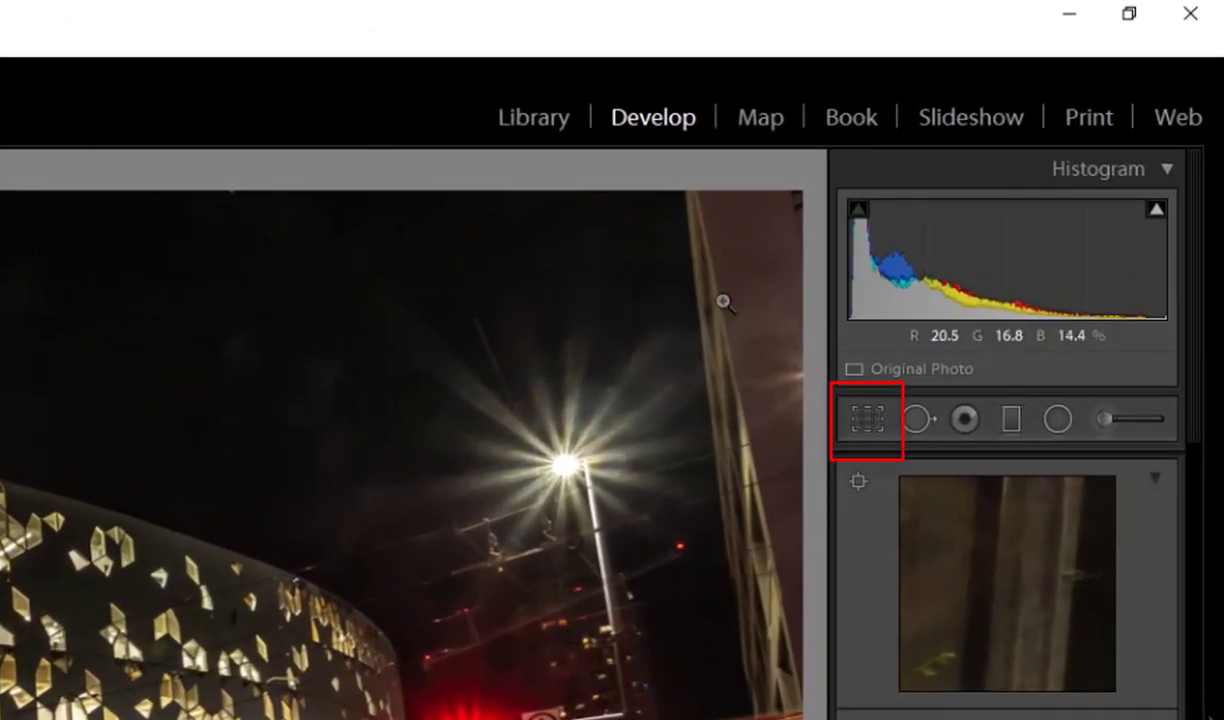
{"action": "left_click", "coordinate": [869, 422]}
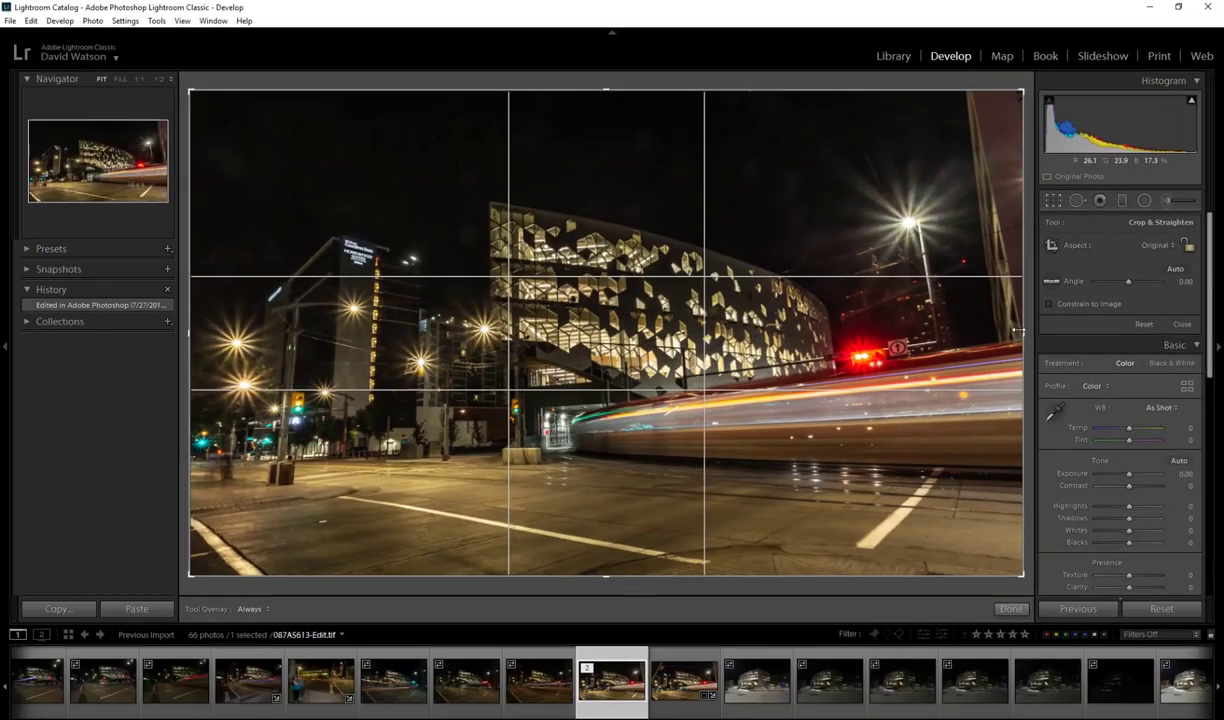
{"action": "left_click_drag", "start_coordinate": [1018, 332], "coordinate": [991, 332]}
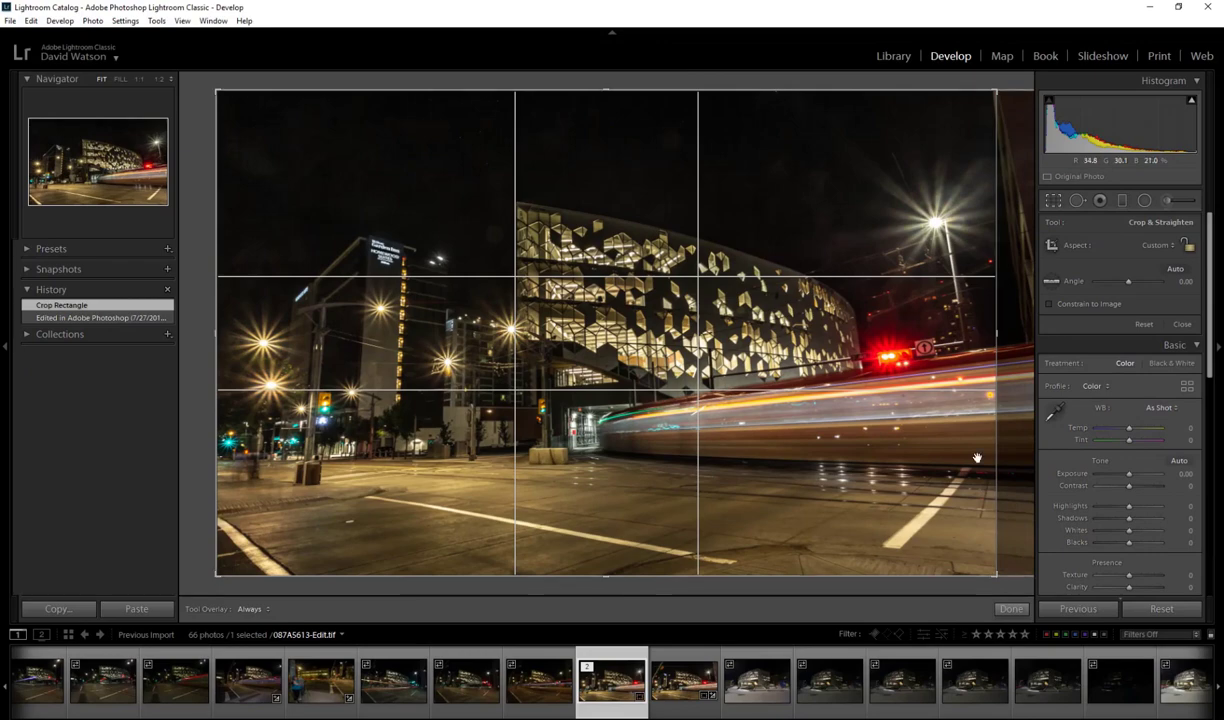
{"action": "left_click", "coordinate": [1012, 609]}
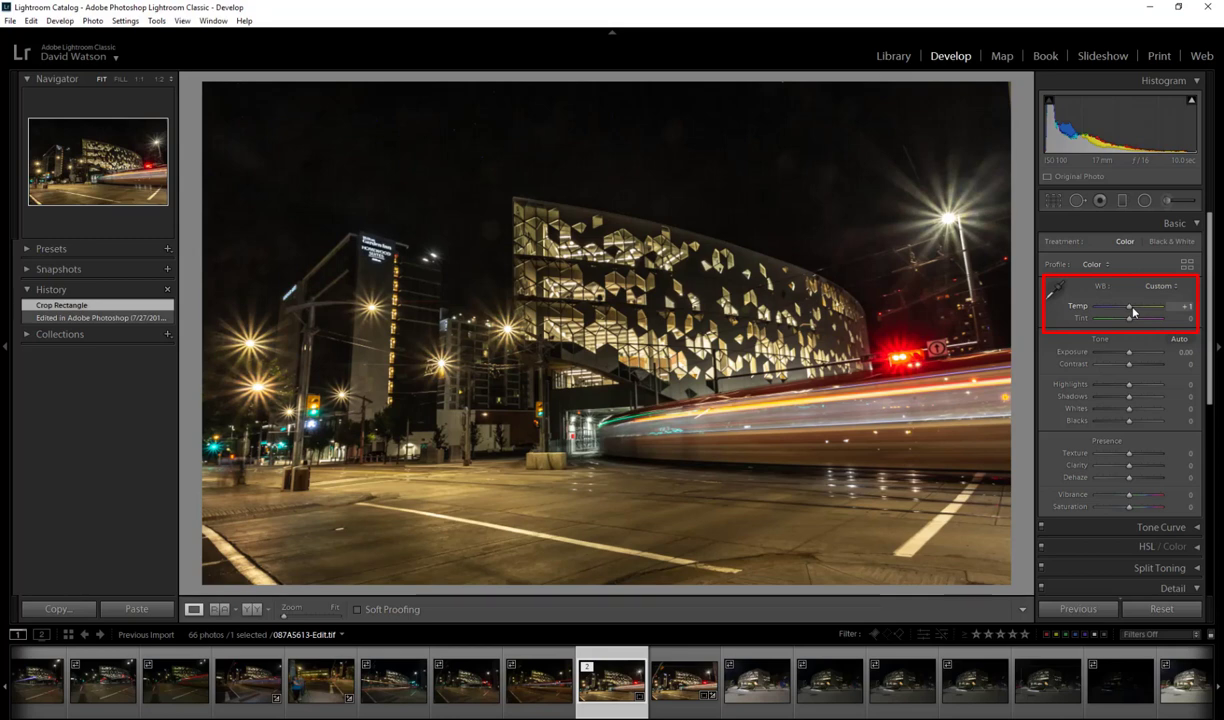
Set the cropped photo's Temp to -41 and Contrast to +21, and compare it side by side with the before version
{"action": "left_click_drag", "start_coordinate": [1133, 312], "coordinate": [1121, 313]}
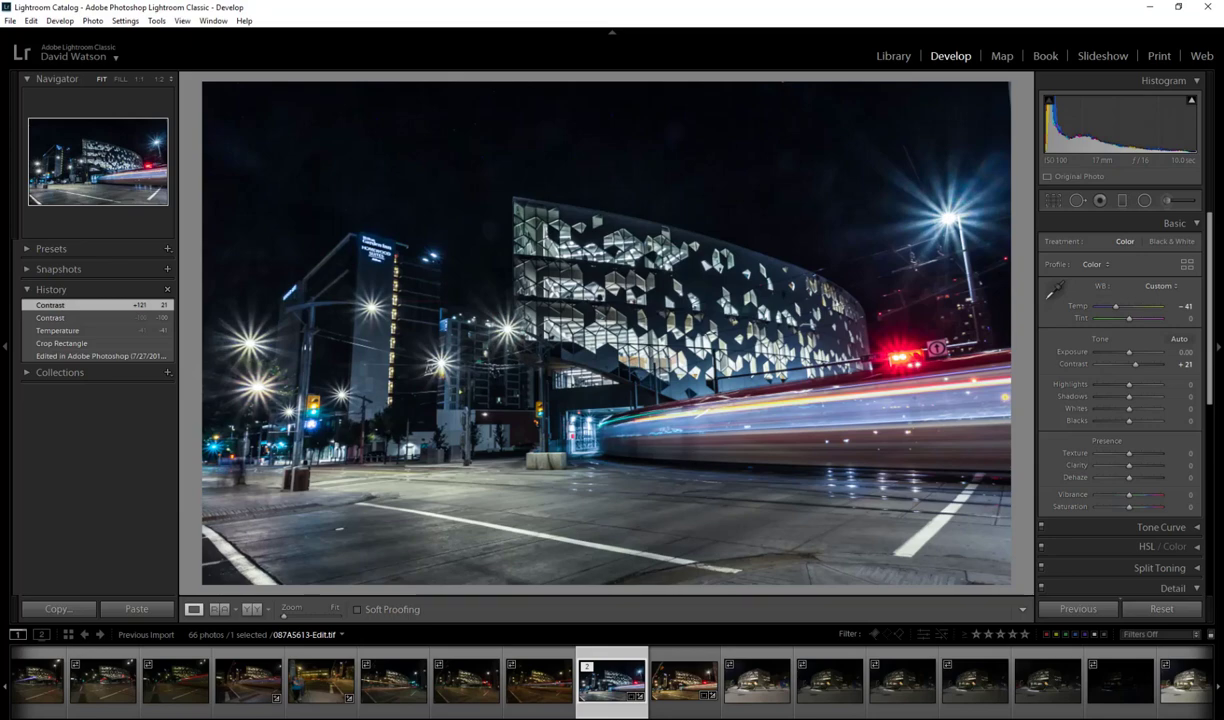
{"action": "key", "text": "y"}
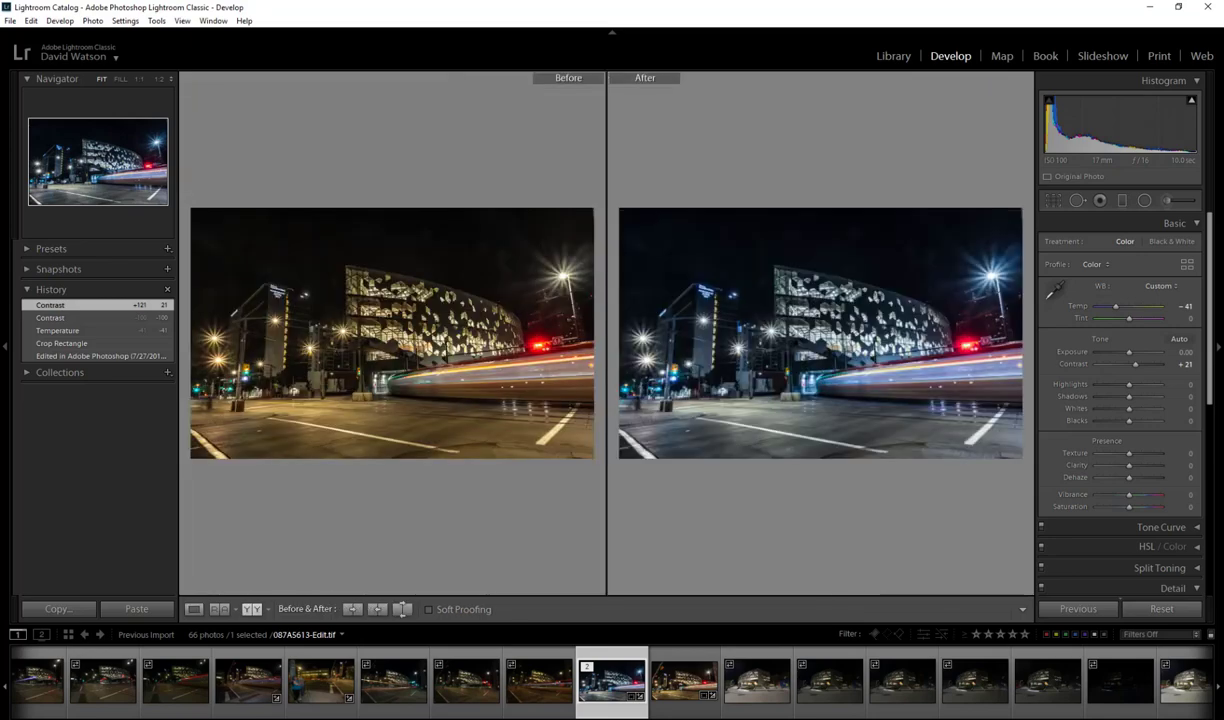
{"action": "key", "text": "y"}
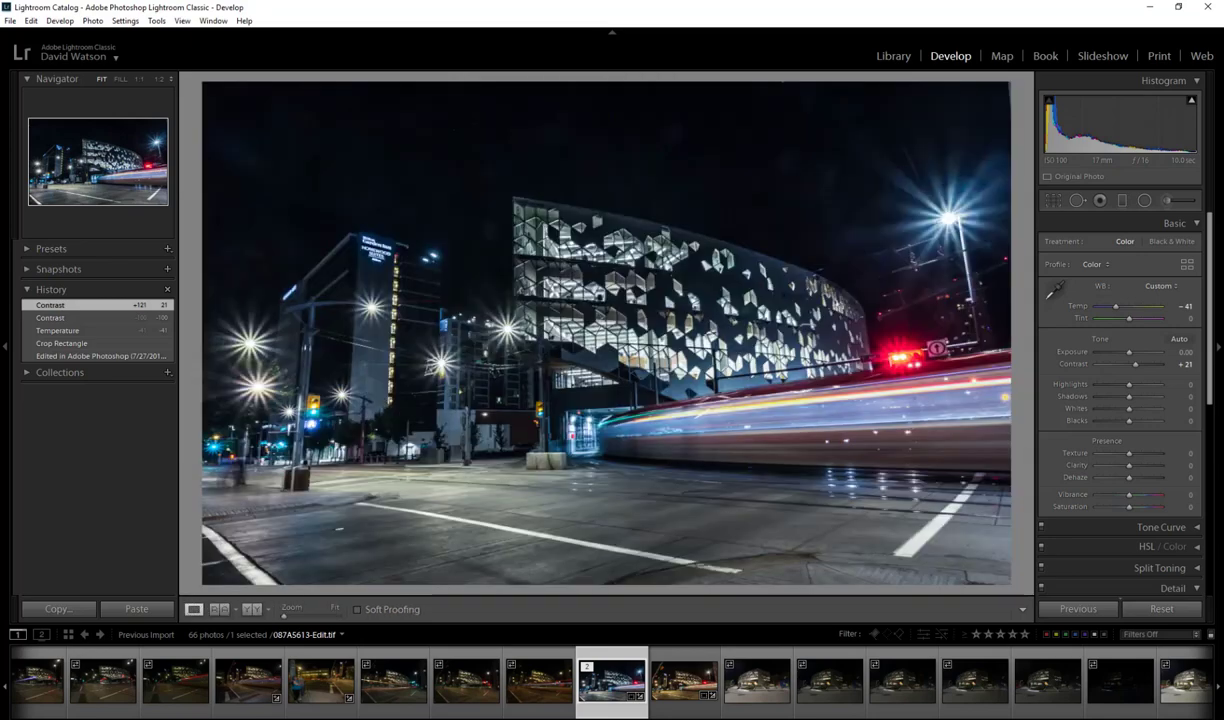